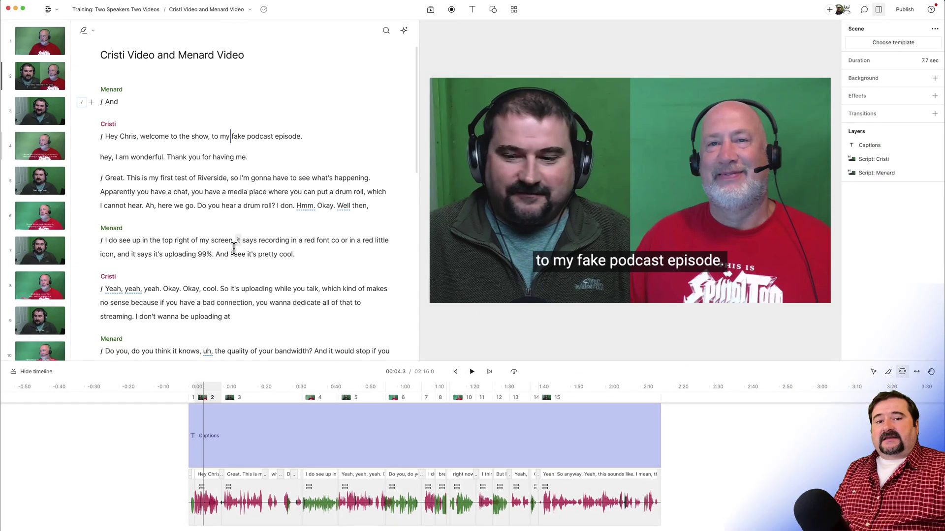
# - Add a Compressor audio effect with the Default preset to the entire script track
pyautogui.scroll(-5, 233, 248)
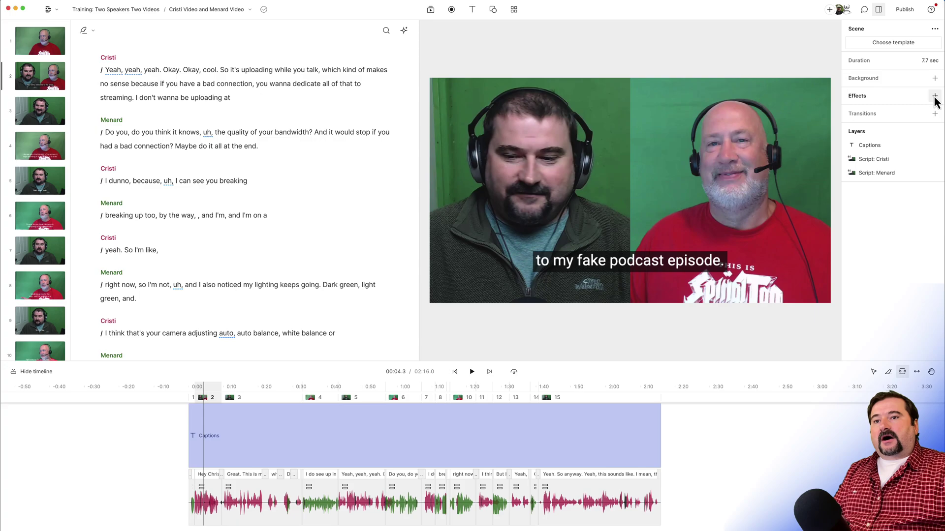
pyautogui.click(458, 513)
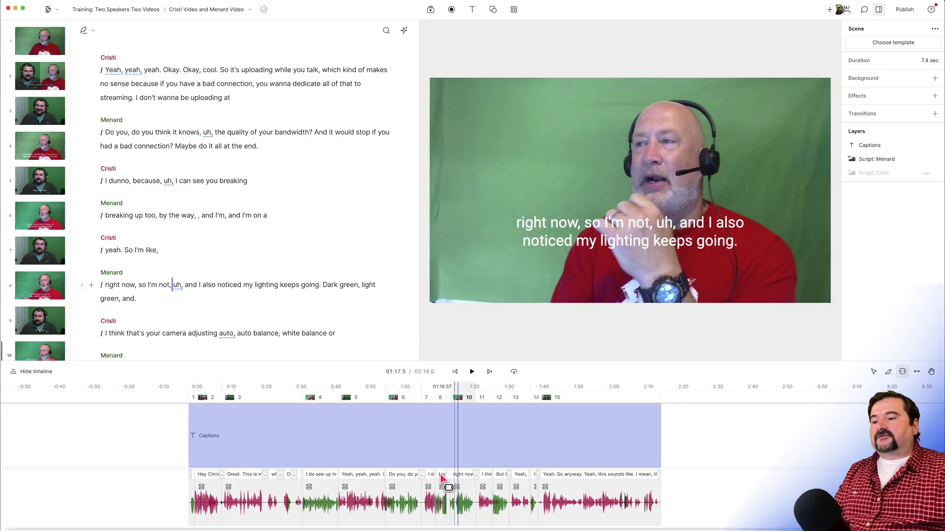
pyautogui.click(411, 496)
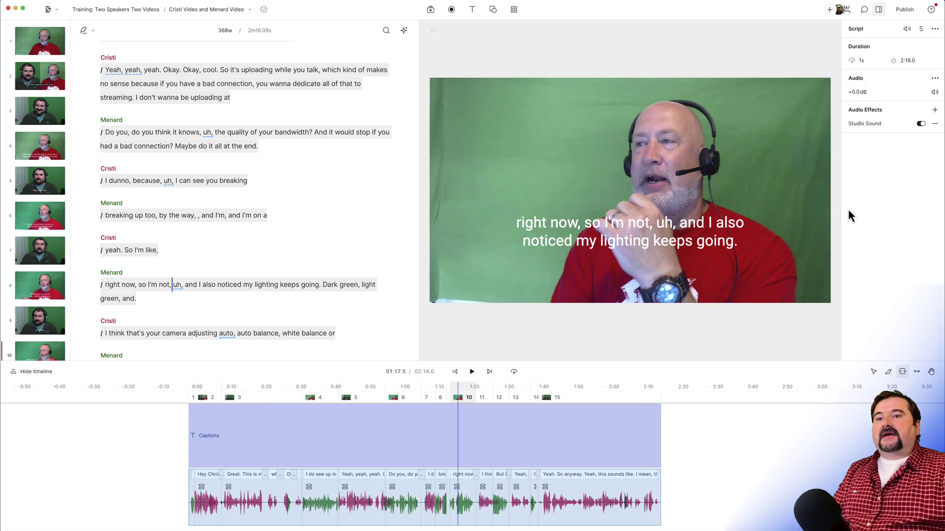
pyautogui.click(935, 110)
pyautogui.moveTo(902, 127)
pyautogui.click(874, 161)
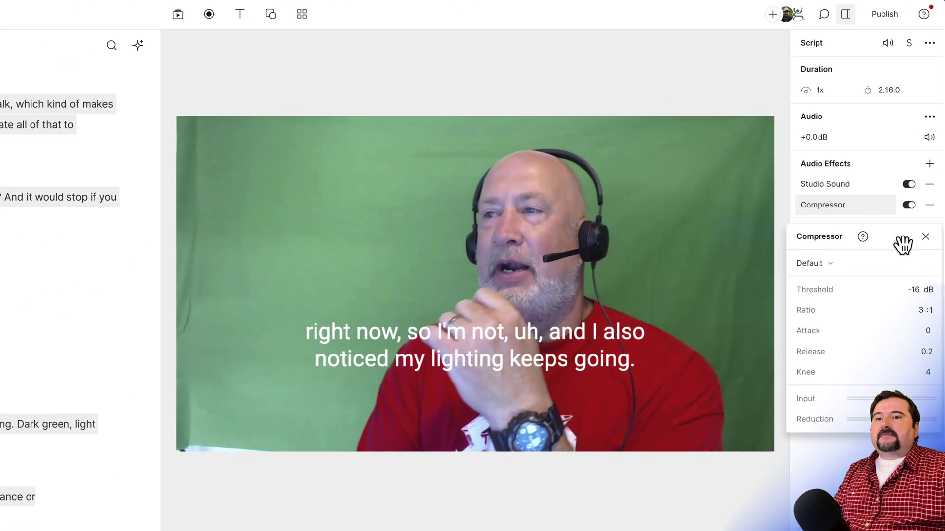
pyautogui.click(924, 239)
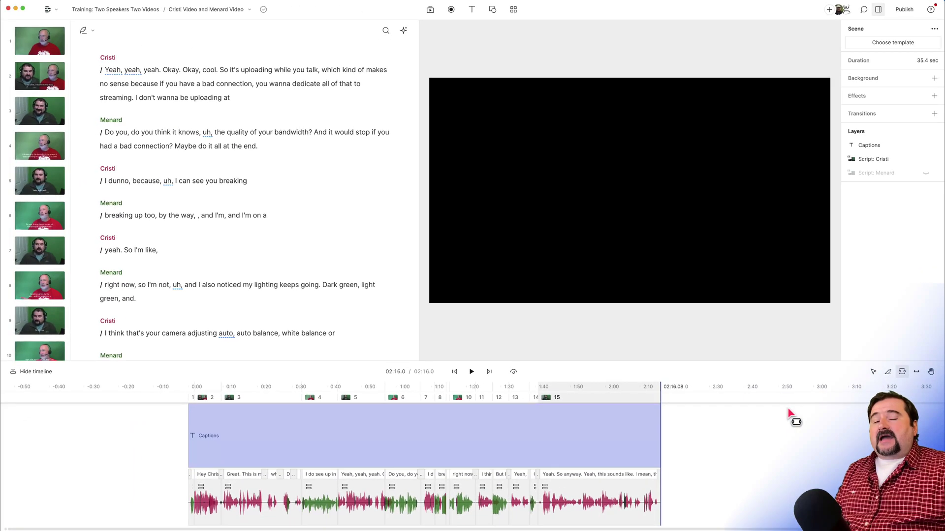
# - Review the audio export settings for the current composition and close them without exporting
pyautogui.click(431, 436)
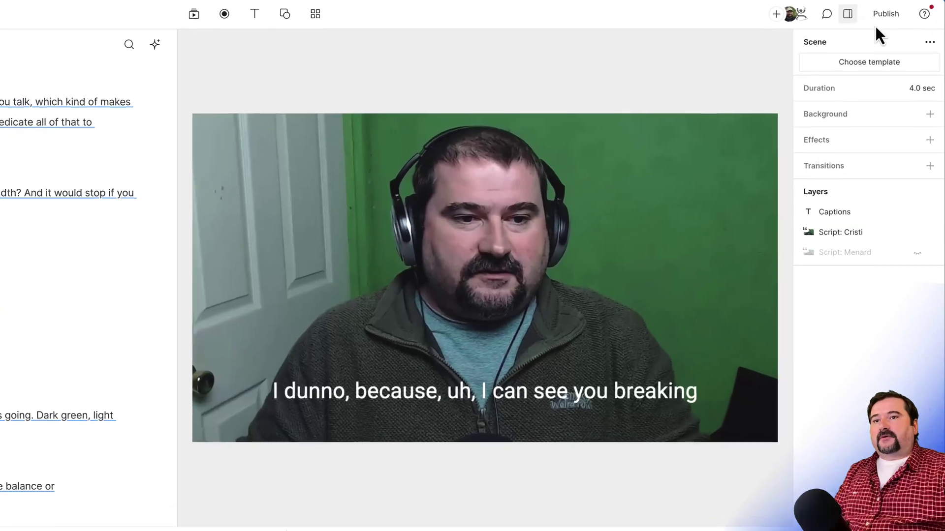
pyautogui.click(902, 11)
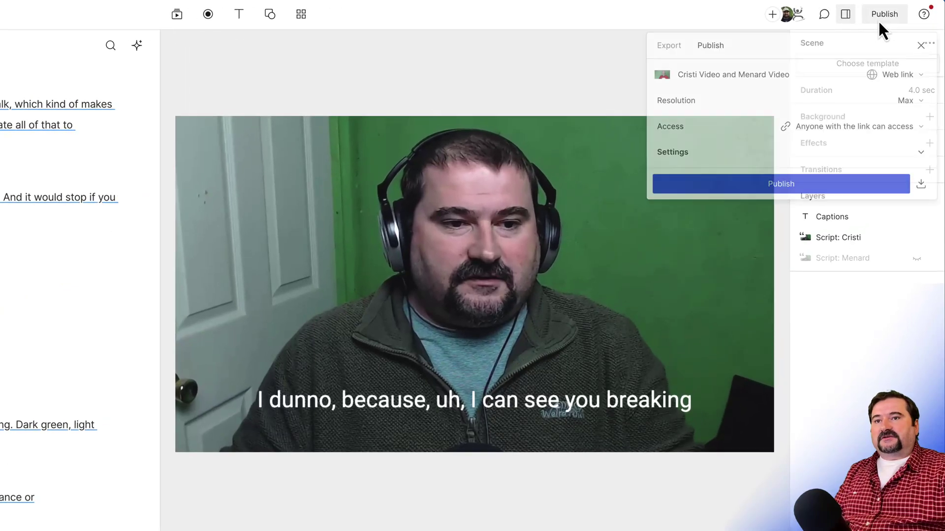
pyautogui.click(672, 48)
pyautogui.click(704, 80)
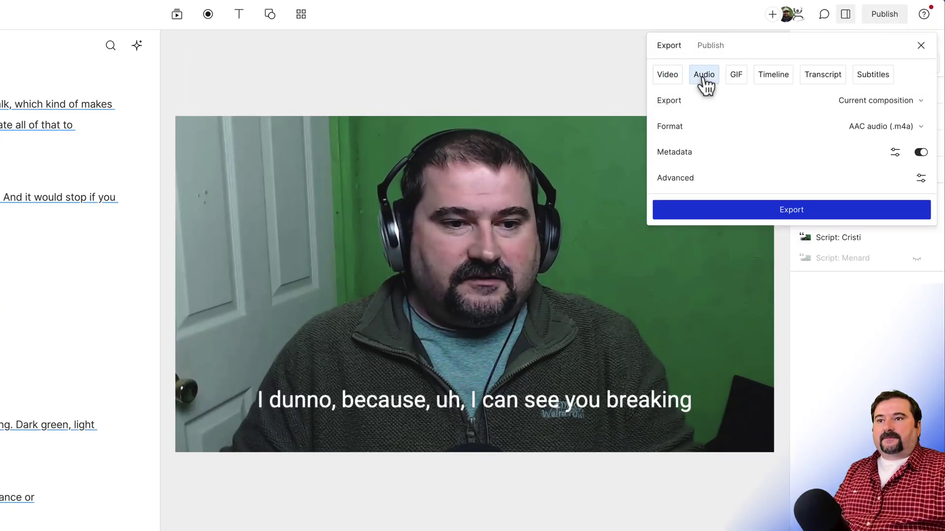
pyautogui.click(670, 83)
pyautogui.click(705, 83)
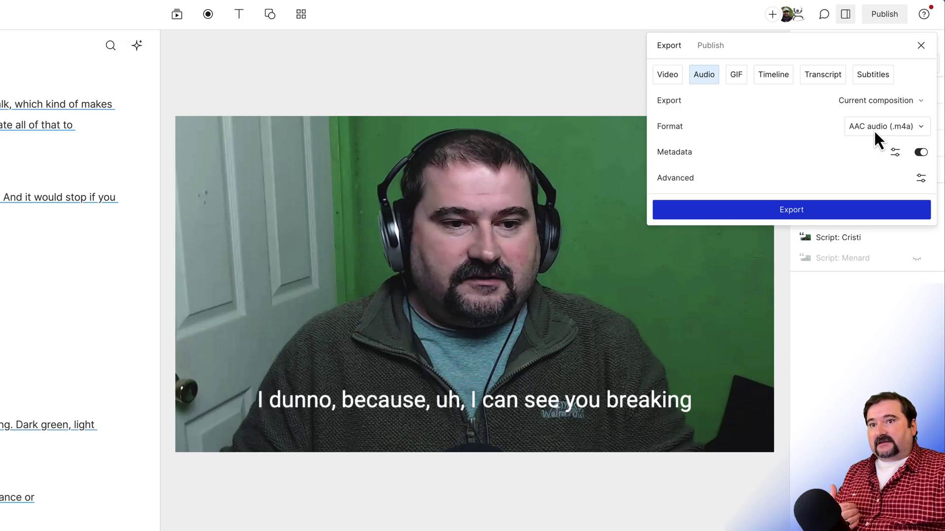
pyautogui.click(611, 82)
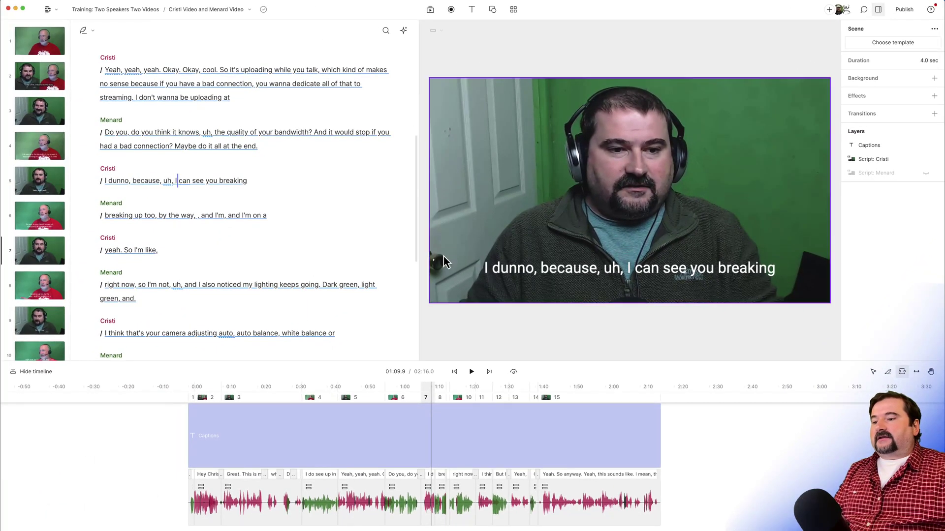
# - Open the scene 6 script clip's sequence to view the separate speaker tracks, and close it again
pyautogui.click(400, 502)
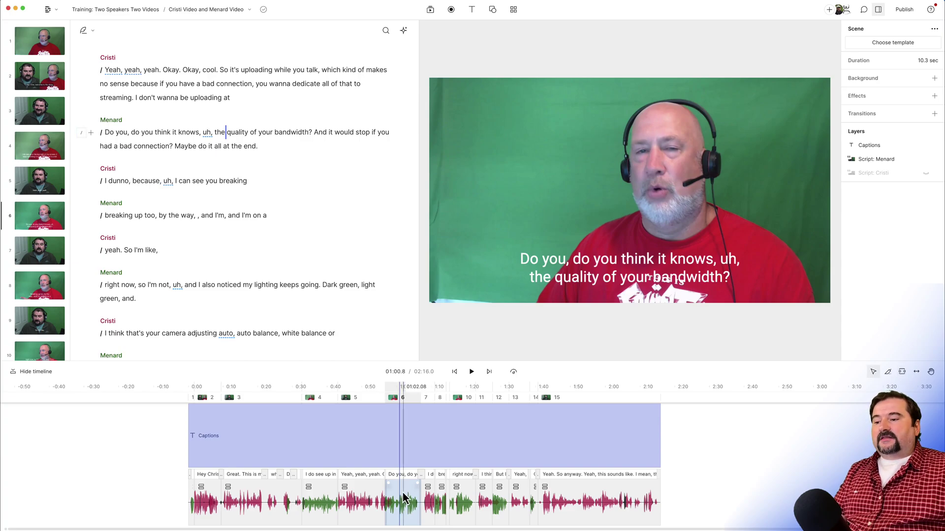
pyautogui.doubleClick(408, 498)
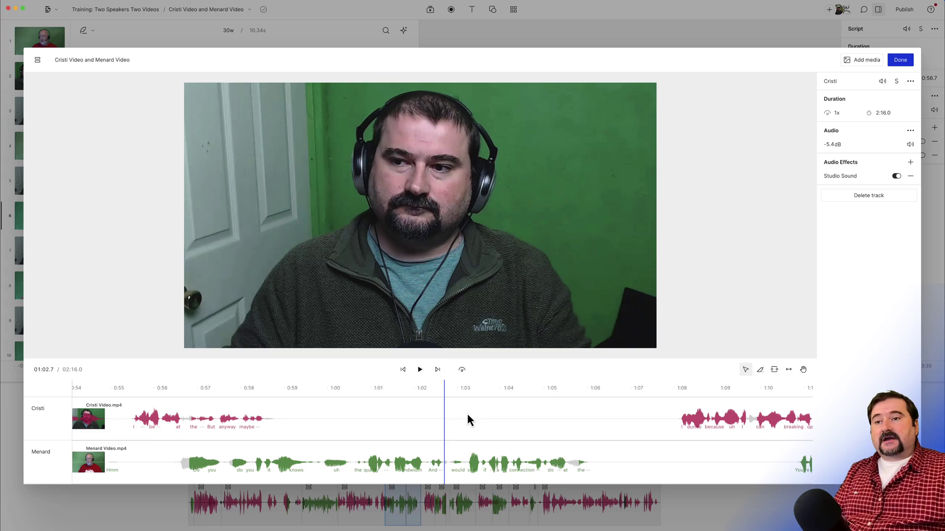
pyautogui.click(900, 60)
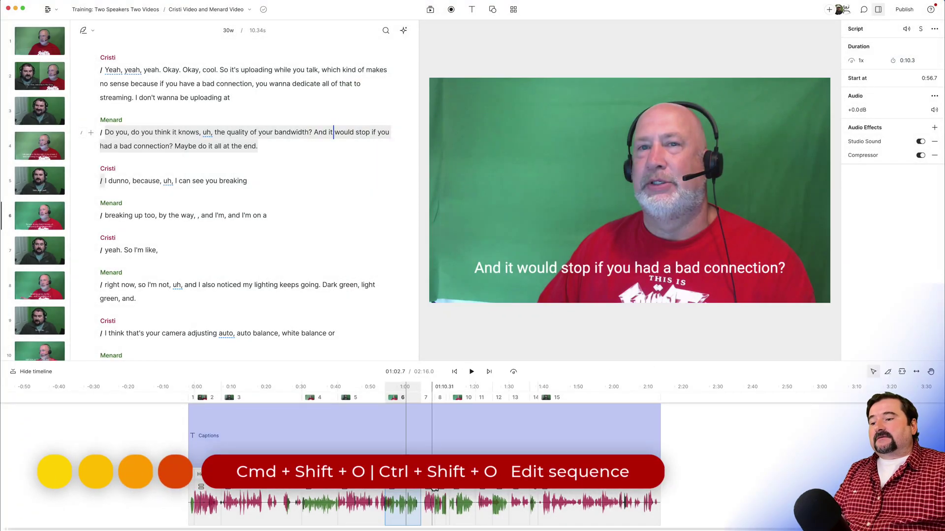
pyautogui.press('super+shift+o')
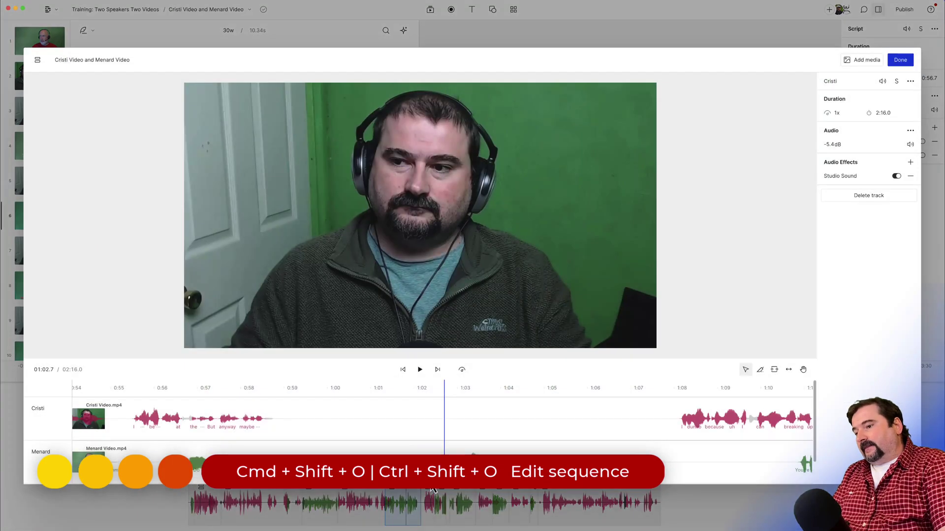
pyautogui.press('Escape')
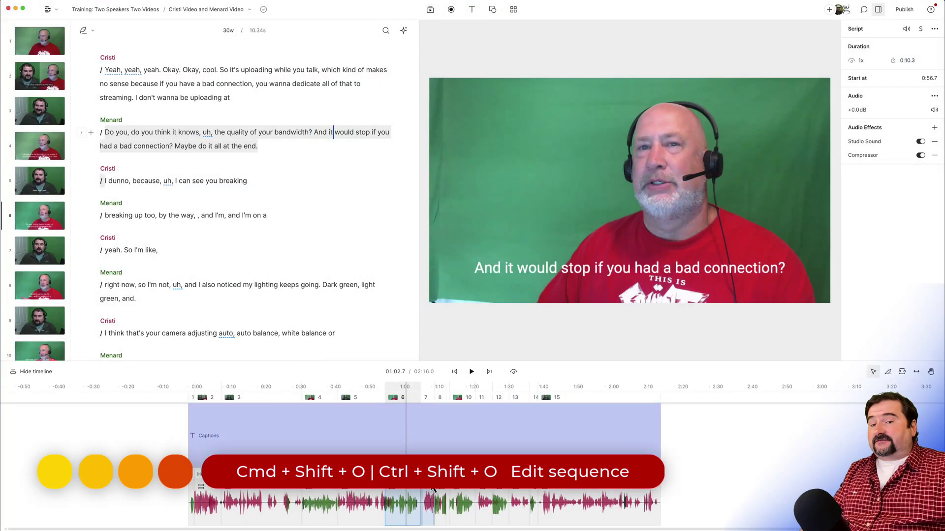
# - Edit the scene 6 clip's sequence, solo the first speaker's track and return to the composition
pyautogui.rightClick(409, 494)
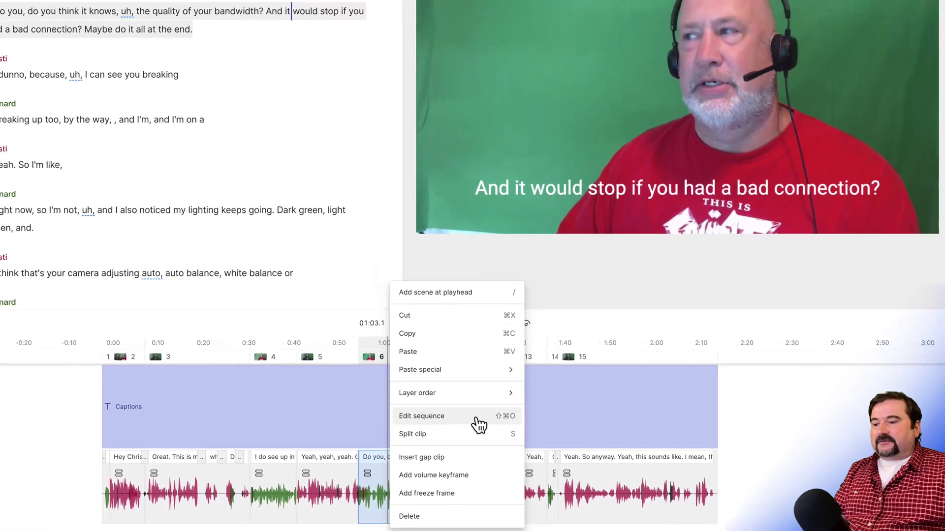
pyautogui.click(477, 401)
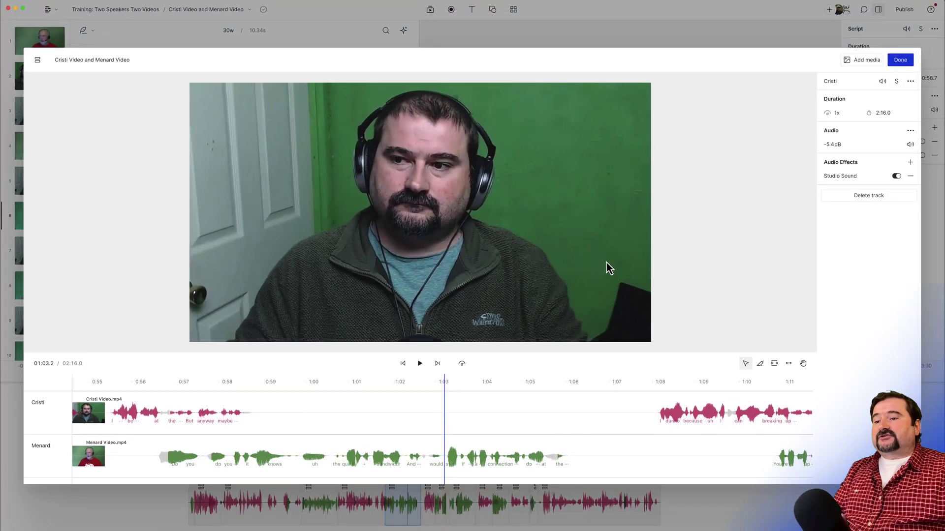
pyautogui.moveTo(500, 358); pyautogui.dragTo(483, 257)
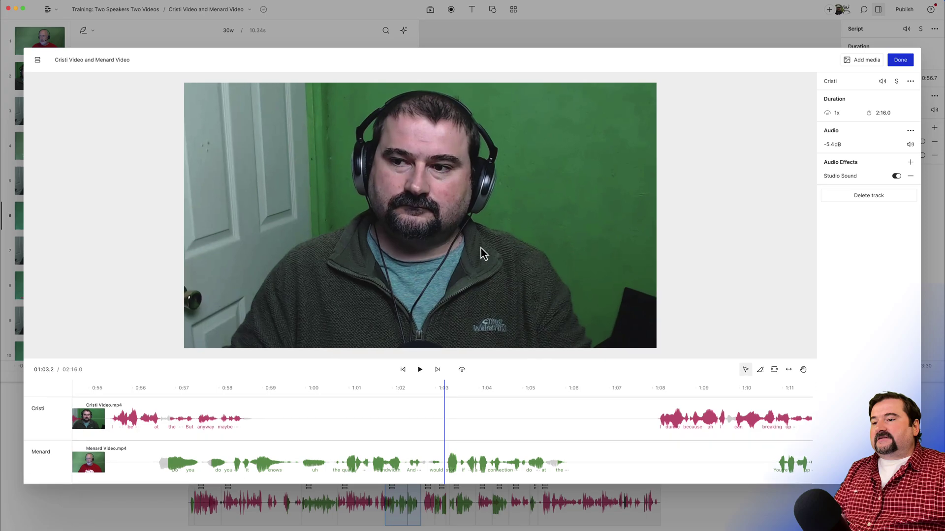
pyautogui.moveTo(508, 359); pyautogui.dragTo(497, 300)
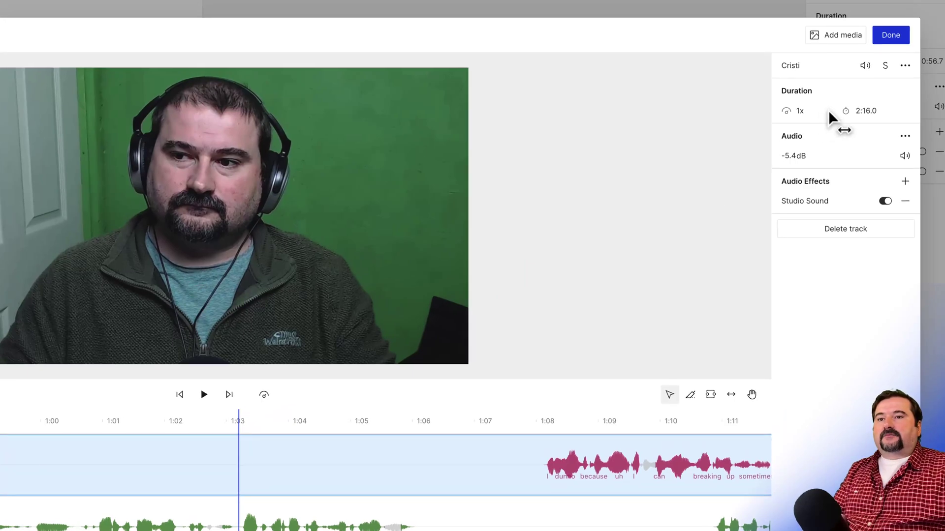
pyautogui.click(885, 65)
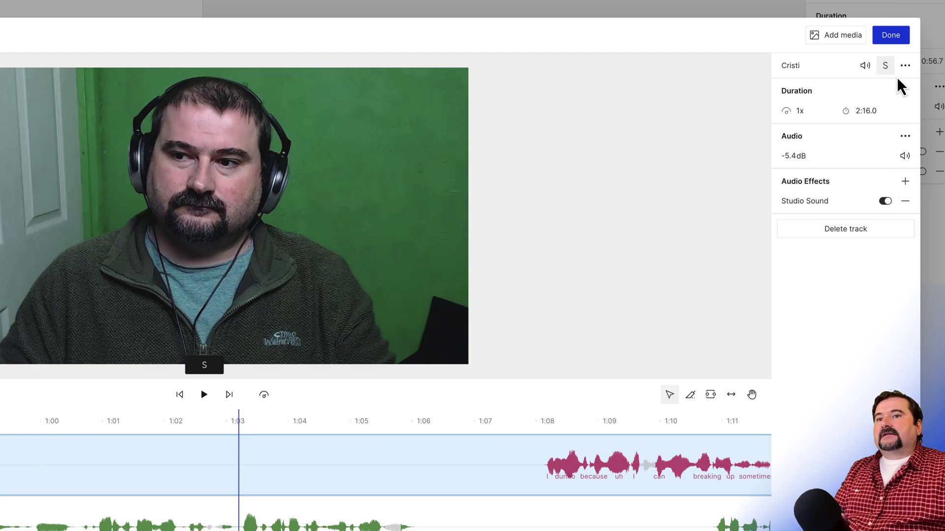
pyautogui.click(890, 35)
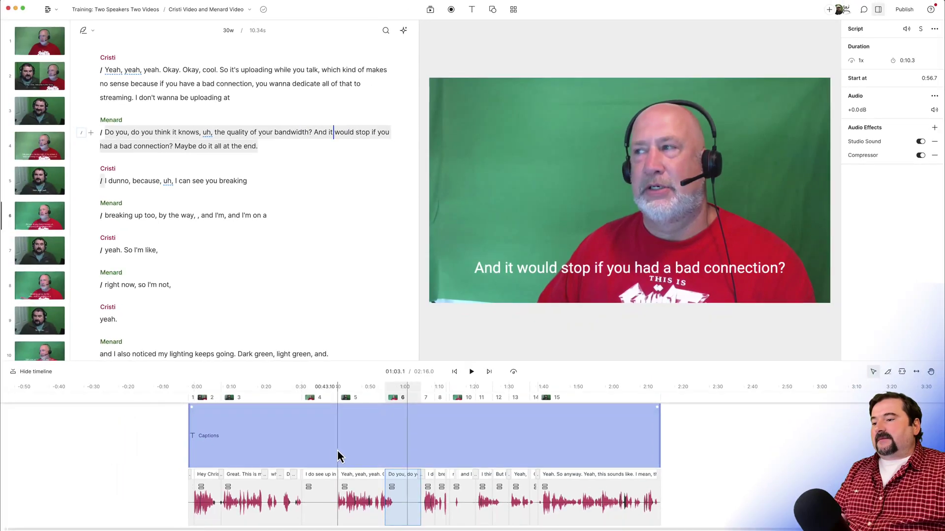
# - Check several scenes along the timeline and play part of scene 6 to verify the second speaker's audio is silent
pyautogui.click(274, 434)
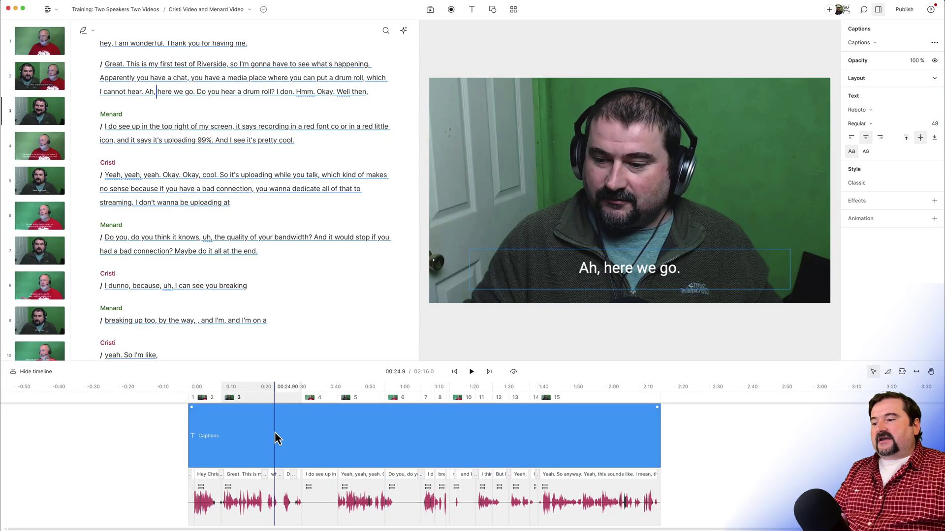
pyautogui.click(243, 437)
pyautogui.click(315, 438)
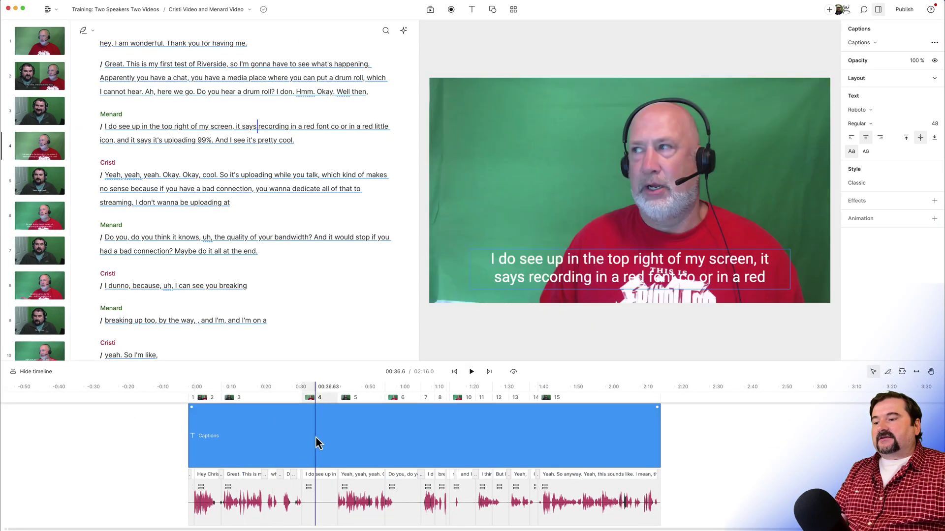
pyautogui.click(358, 438)
pyautogui.click(402, 438)
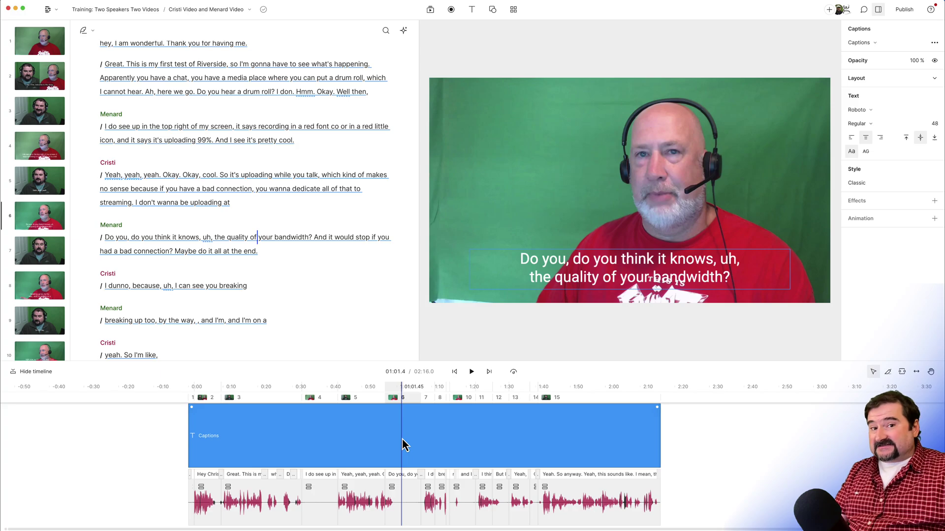
pyautogui.click(395, 445)
pyautogui.press('space')
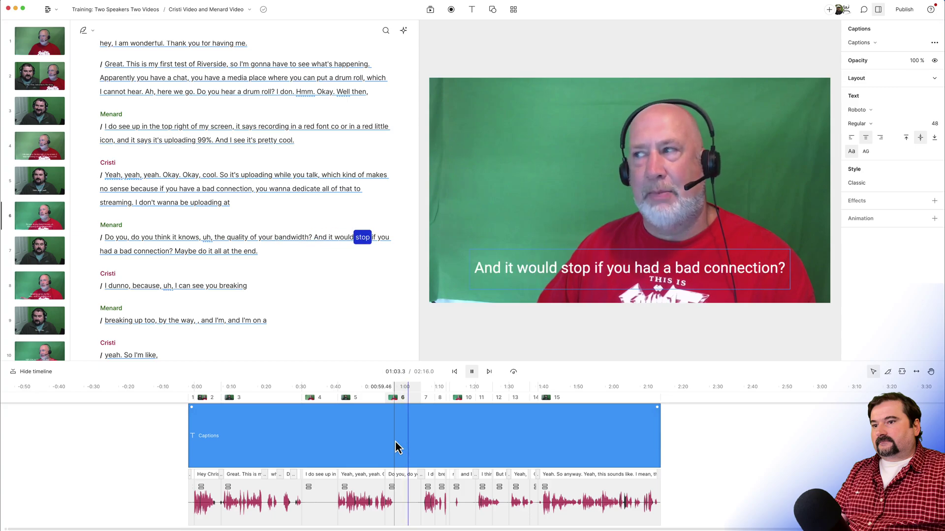
pyautogui.press('space')
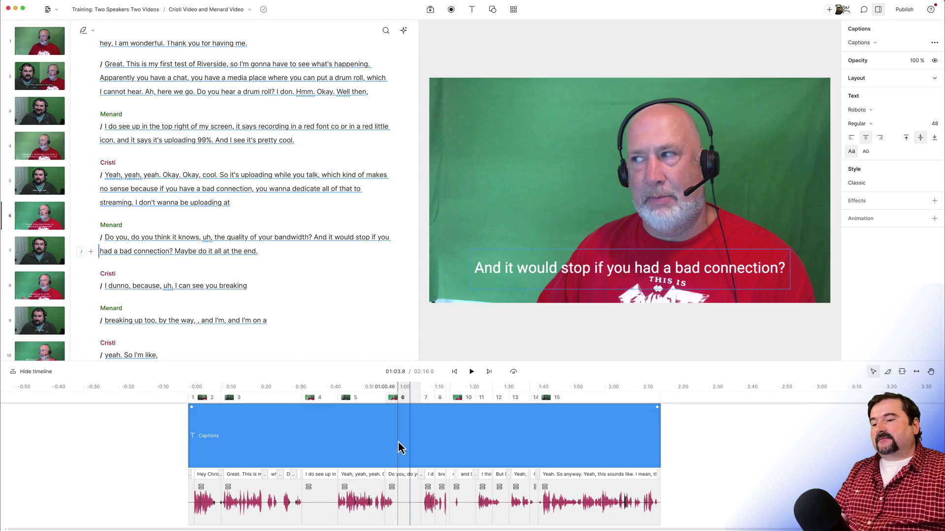
# - Play part of scene 5 to verify that the soloed speaker's audio can be heard
pyautogui.click(358, 501)
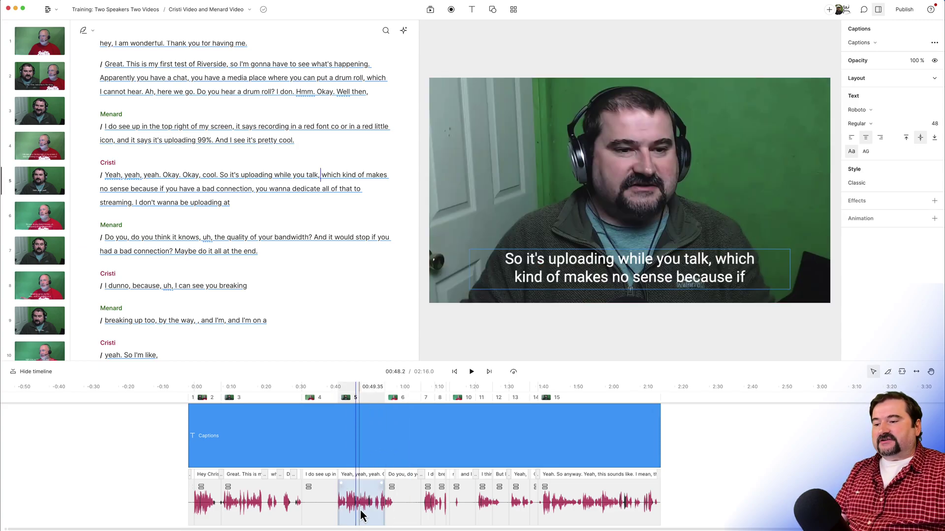
pyautogui.press('space')
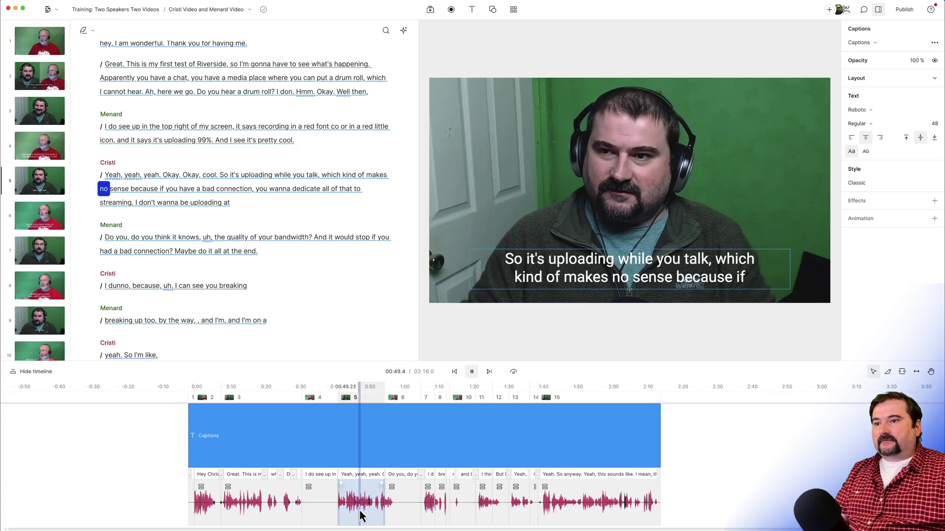
pyautogui.press('space')
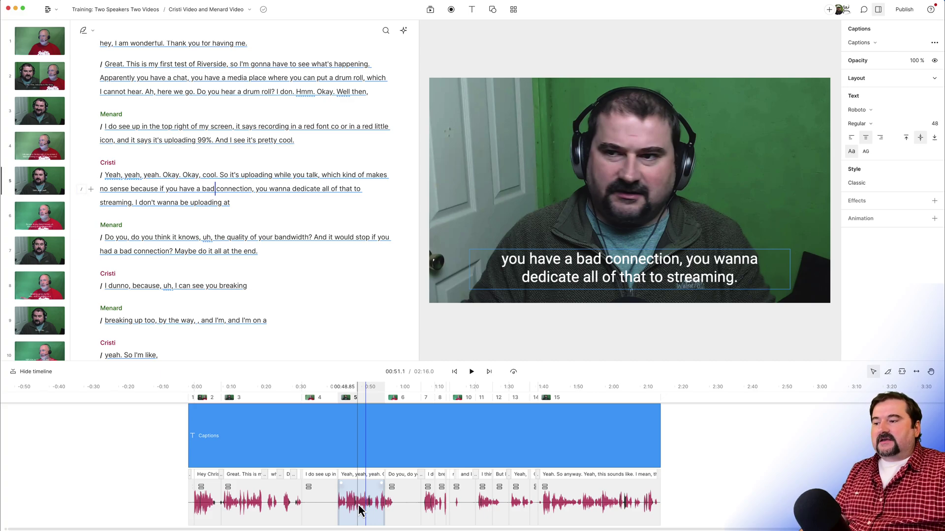
# - Configure an audio export of the current composition in lossless WAV format for the first speaker's soloed track
pyautogui.click(323, 497)
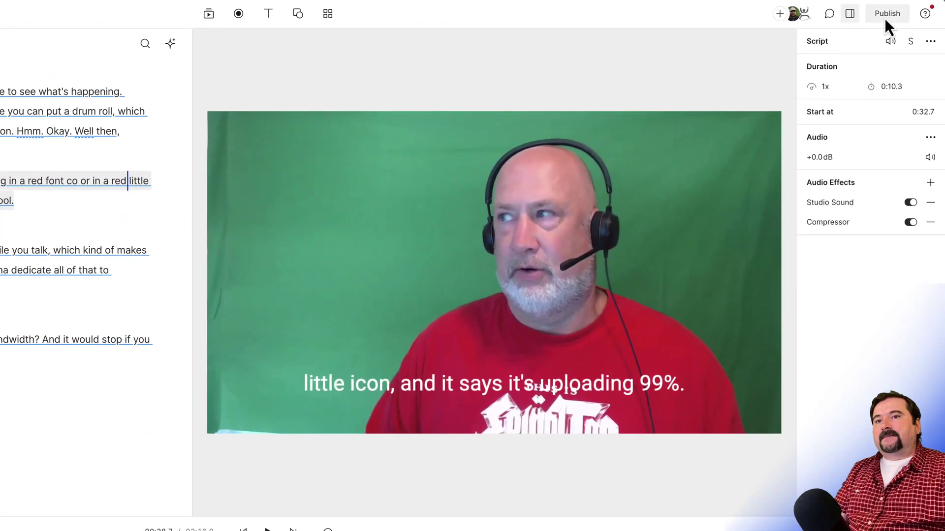
pyautogui.click(886, 15)
pyautogui.click(684, 45)
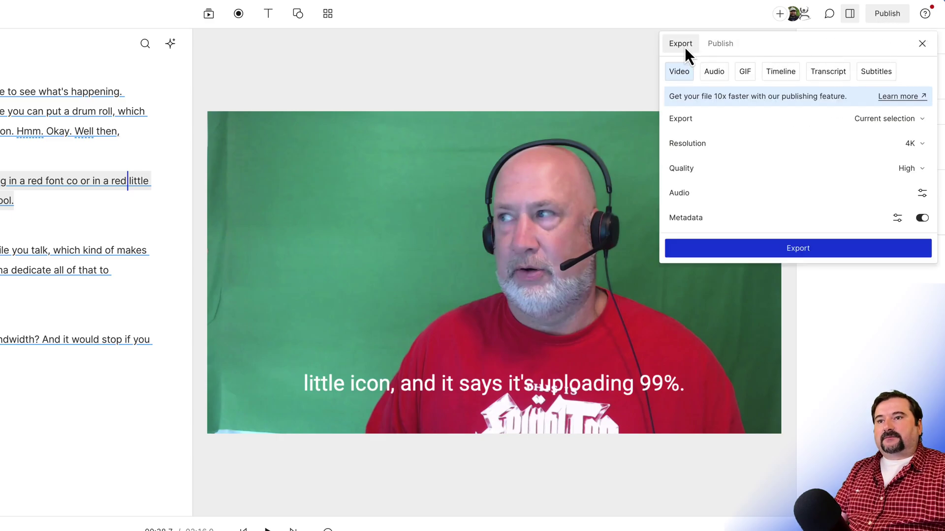
pyautogui.click(714, 74)
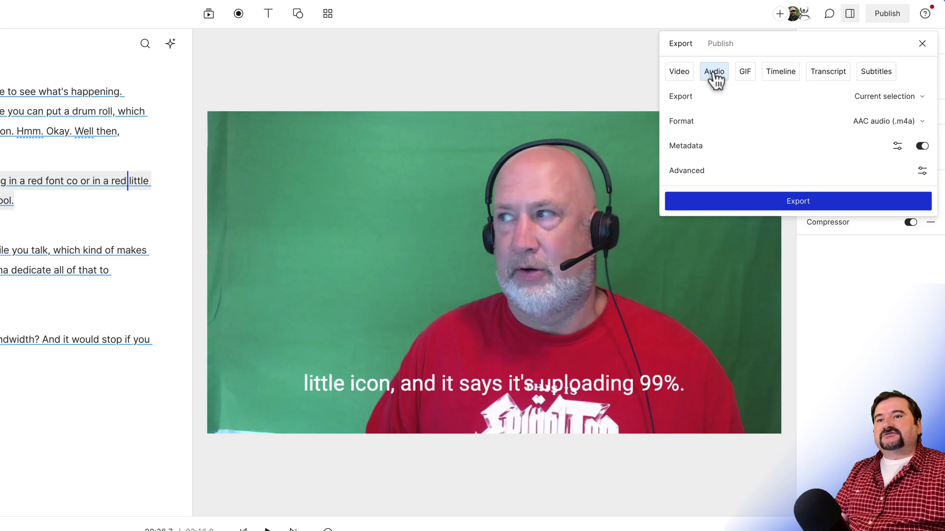
pyautogui.click(881, 99)
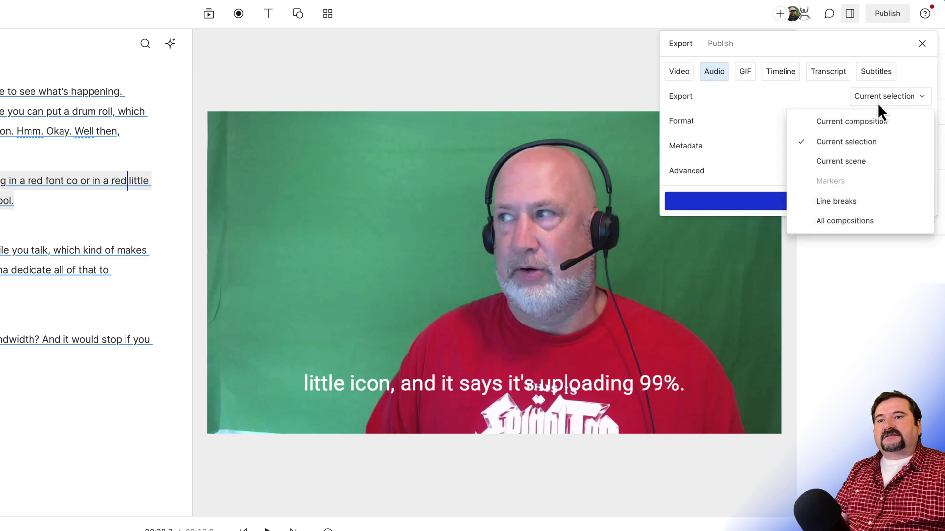
pyautogui.click(850, 123)
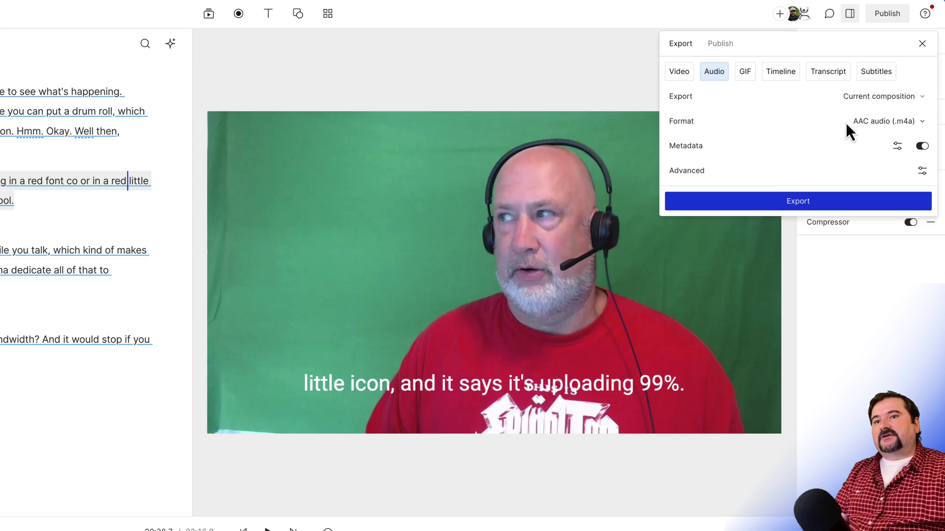
pyautogui.click(884, 123)
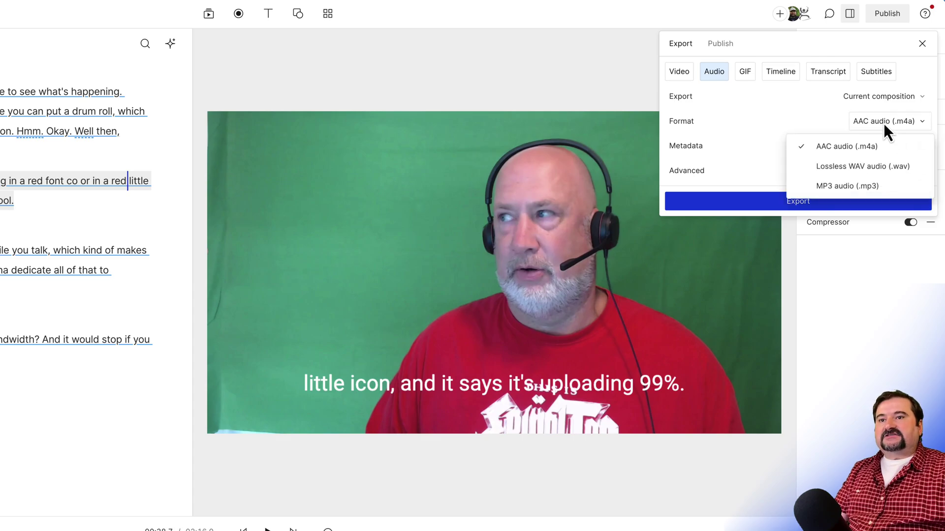
pyautogui.click(866, 165)
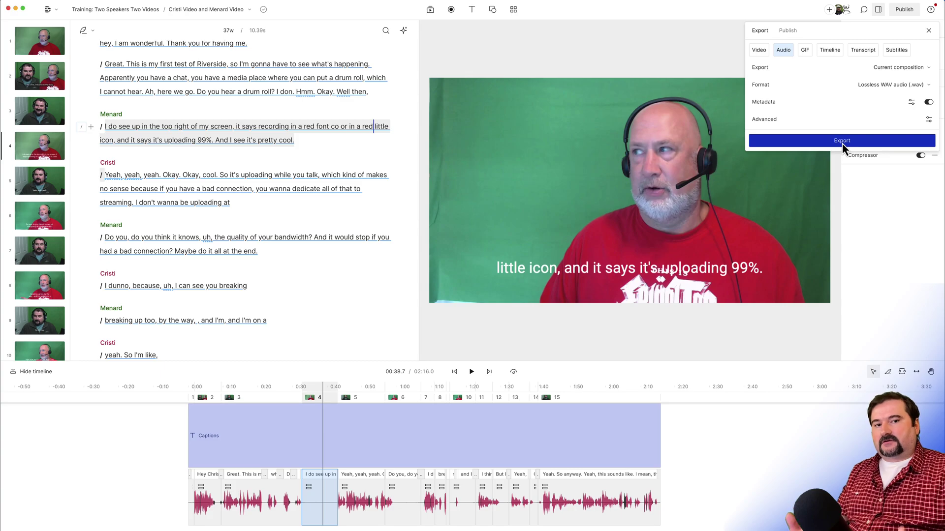
# - Export the audio as a WAV file named after the first speaker and check the file in its folder
pyautogui.click(842, 142)
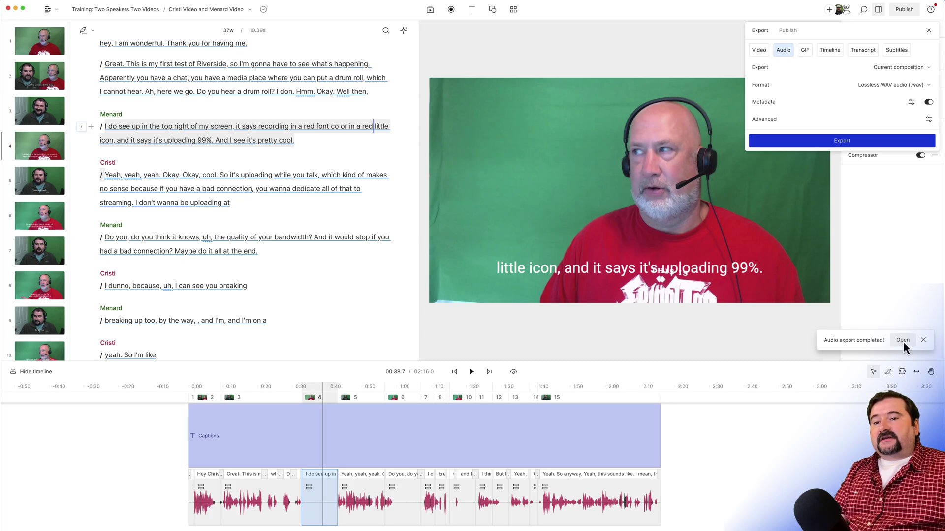
pyautogui.click(902, 340)
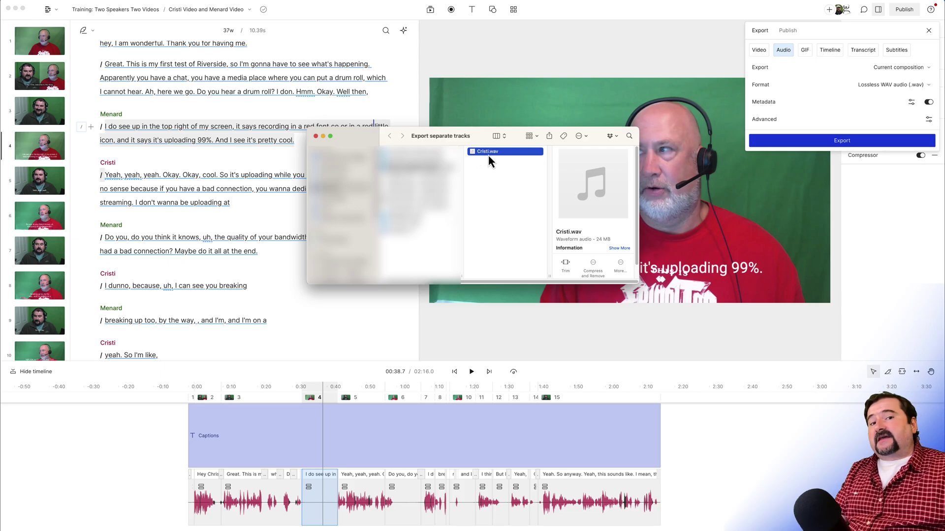
pyautogui.click(486, 39)
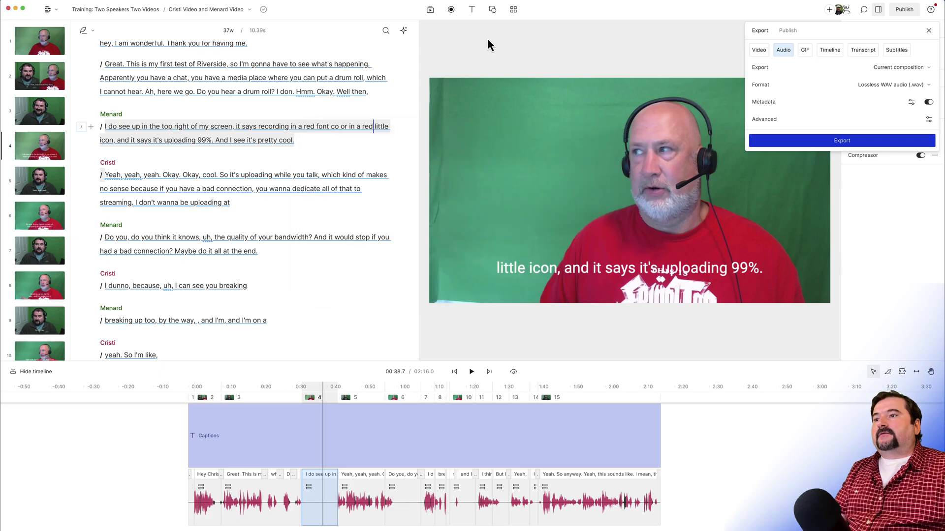
# - Reopen the sequence from the scene 6 script and turn off solo on the first speaker's track
pyautogui.click(372, 160)
pyautogui.press('super+a')
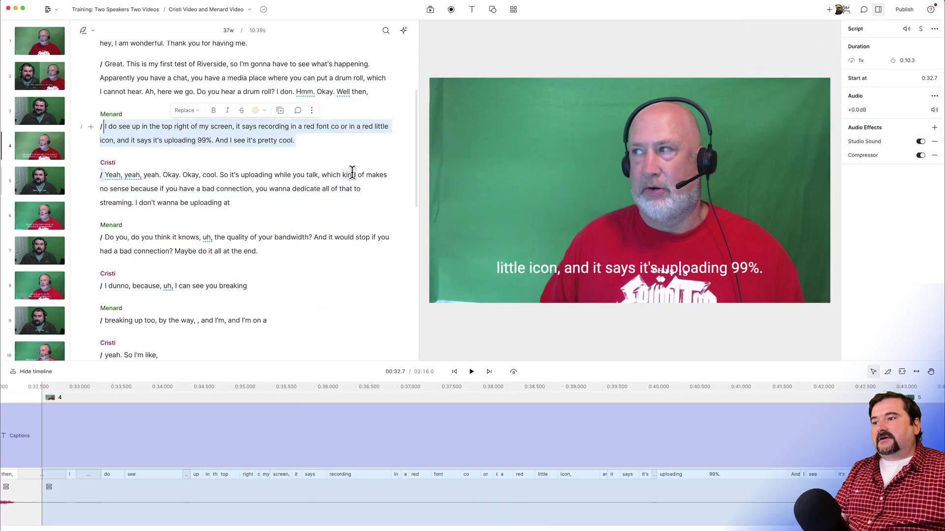
pyautogui.click(336, 234)
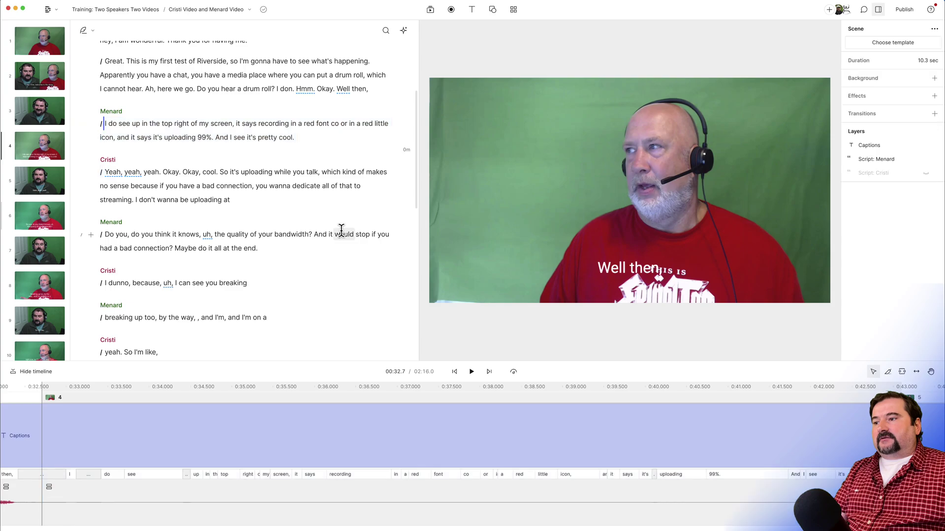
pyautogui.press('super+e')
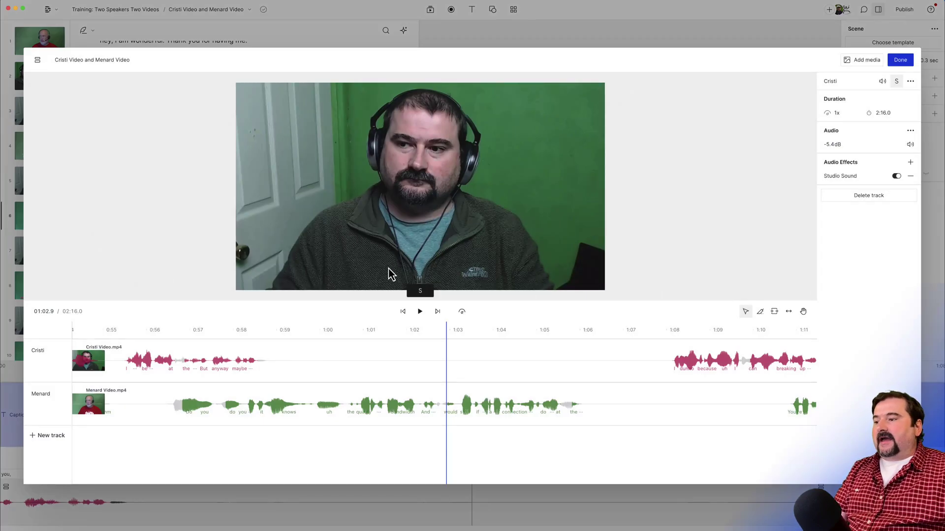
pyautogui.click(363, 371)
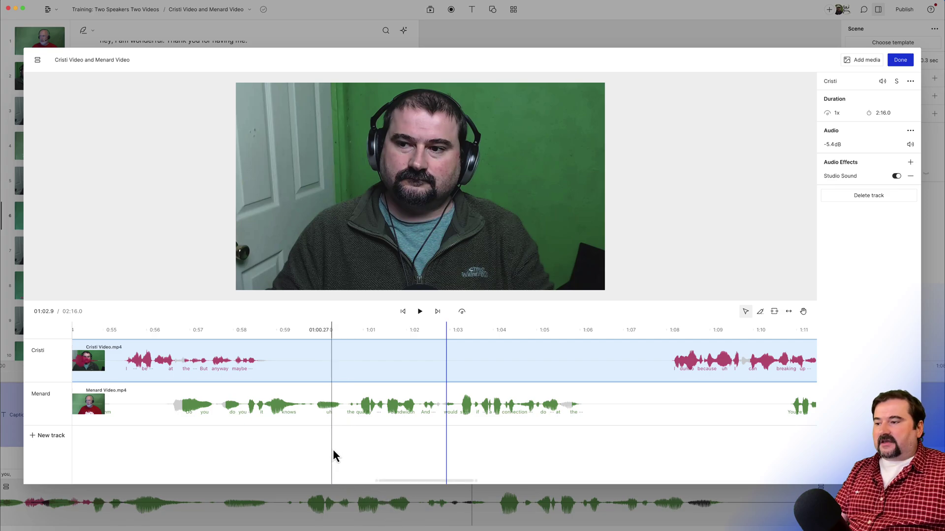
# - Solo the second speaker's track in the sequence and return to the composition
pyautogui.click(341, 412)
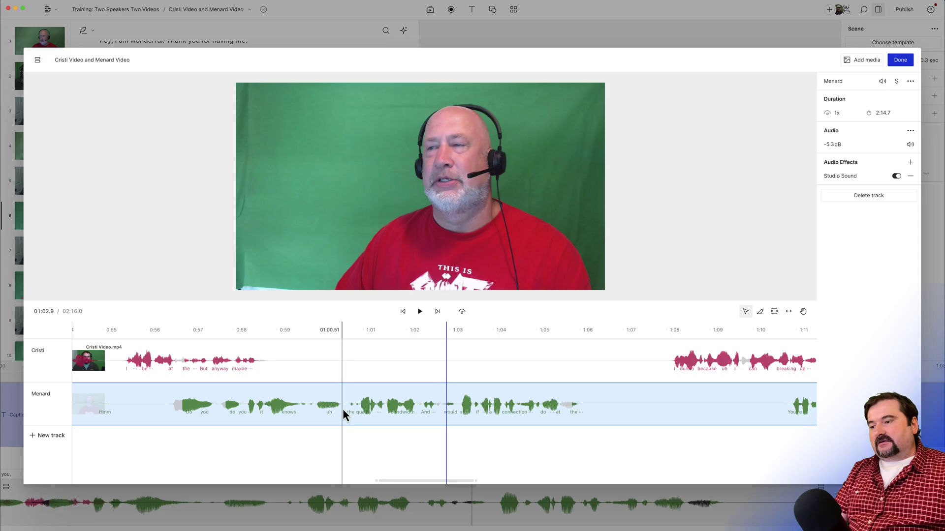
pyautogui.scroll(-5, 343, 408)
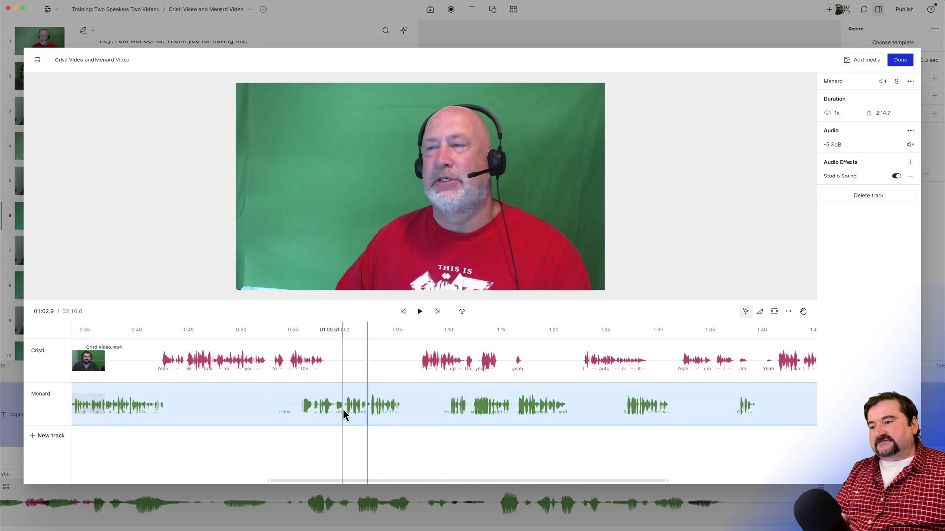
pyautogui.click(896, 82)
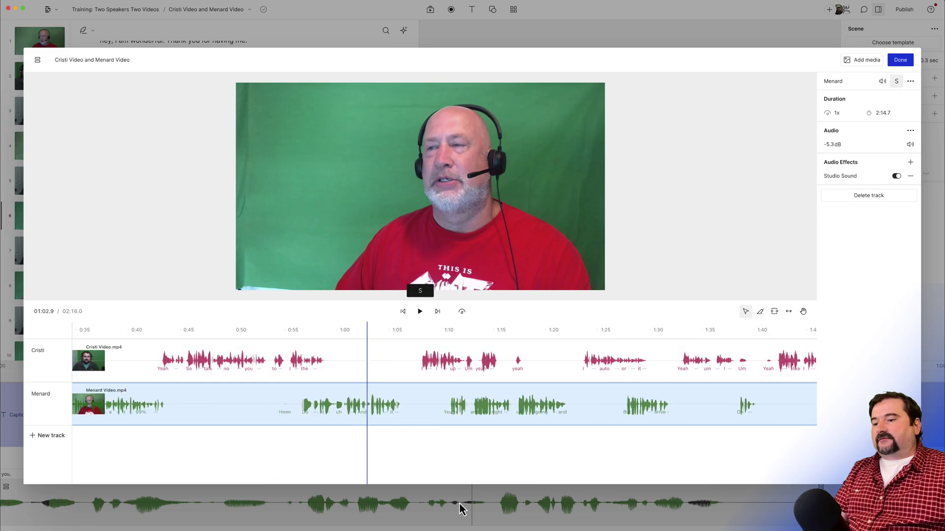
pyautogui.click(898, 63)
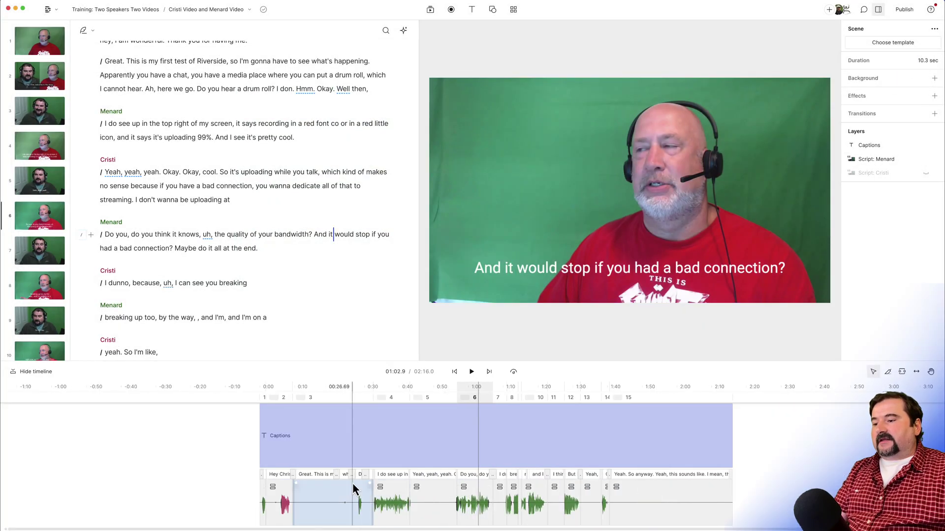
# - Play parts of scenes 4 and 5 to verify that only the second speaker's audio can be heard
pyautogui.click(384, 493)
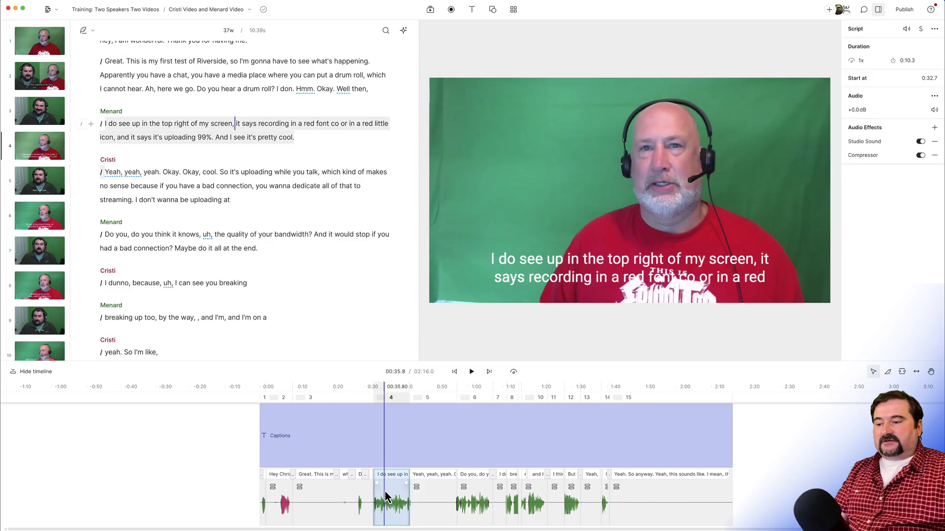
pyautogui.press('space')
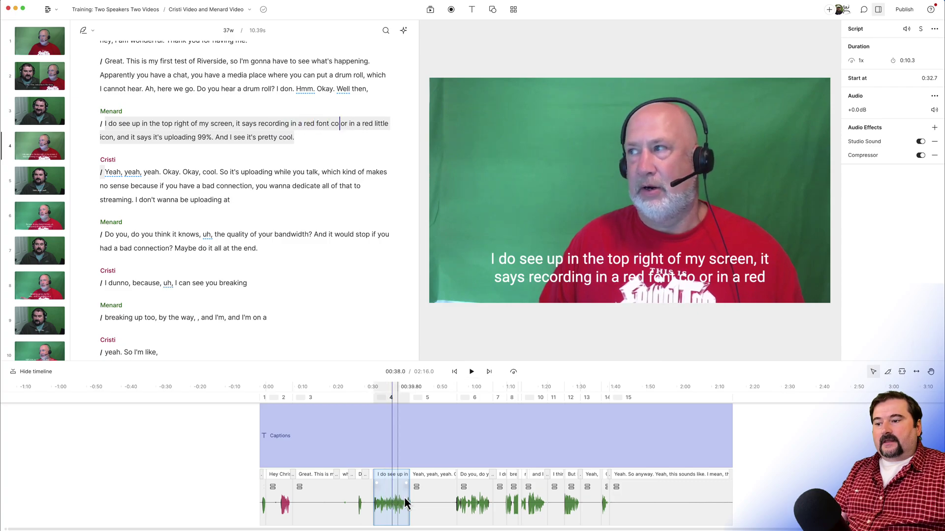
pyautogui.click(425, 508)
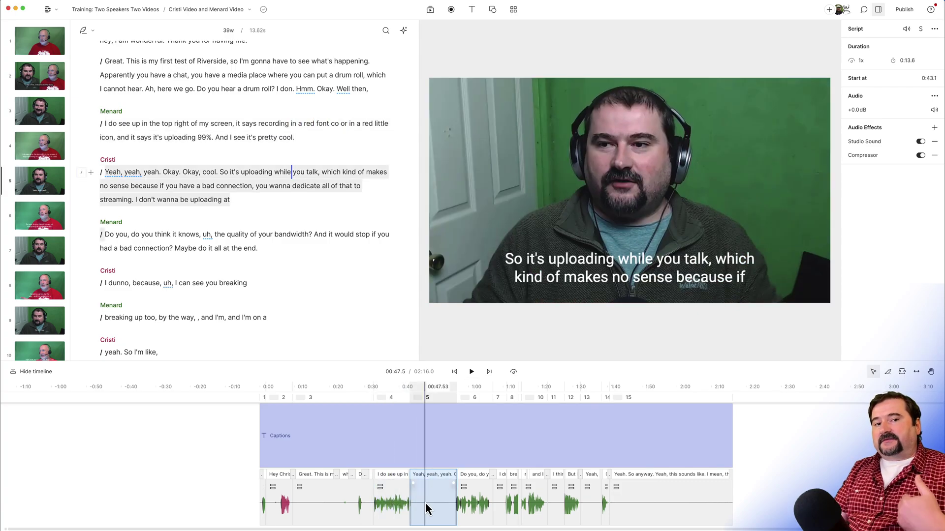
pyautogui.press('space')
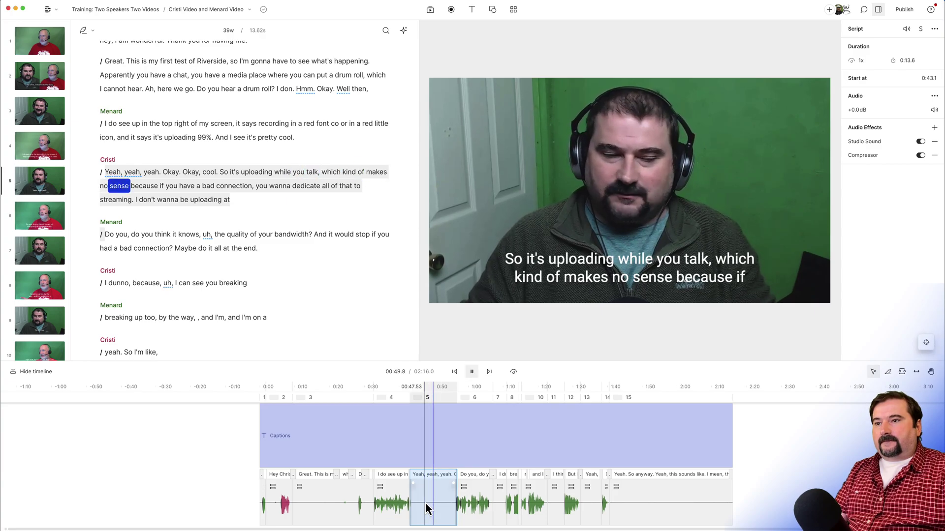
pyautogui.press('space')
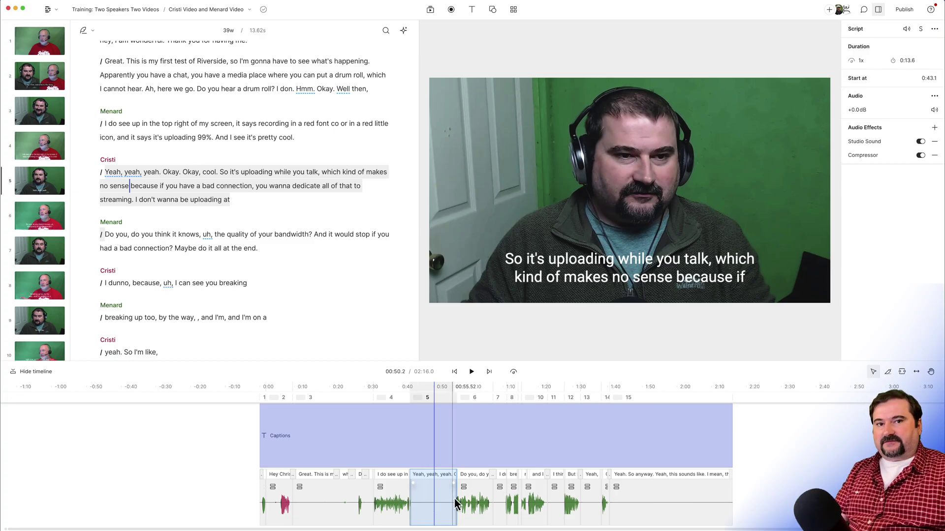
# - Set up another audio export covering the current composition, this time with the second speaker's track soloed
pyautogui.click(904, 10)
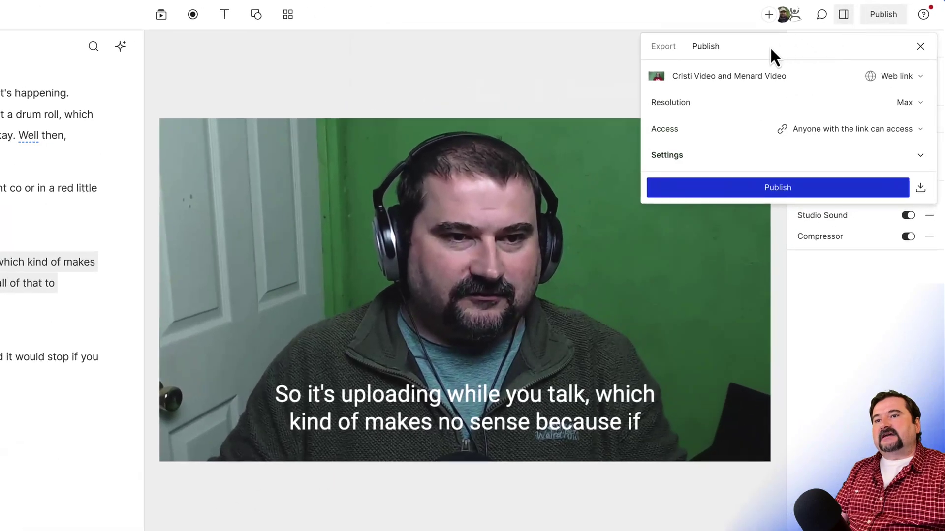
pyautogui.click(669, 54)
pyautogui.click(693, 83)
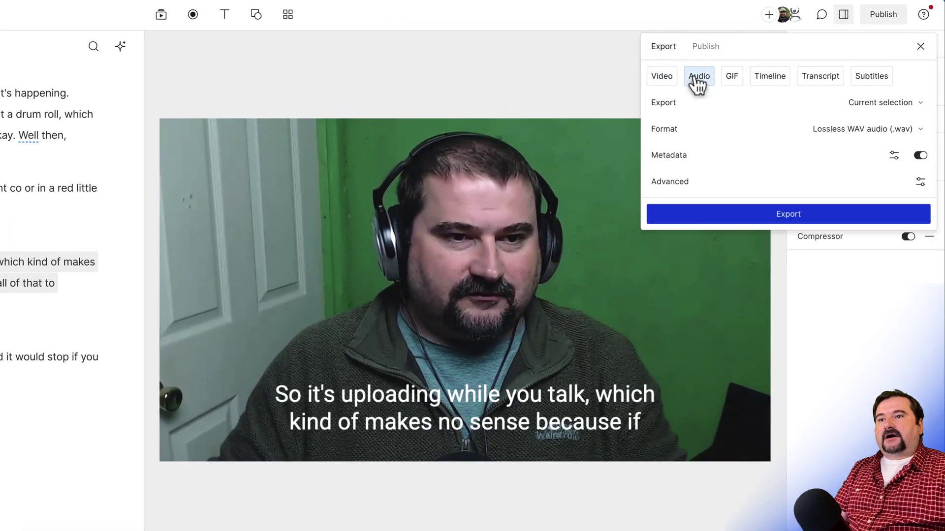
pyautogui.click(870, 104)
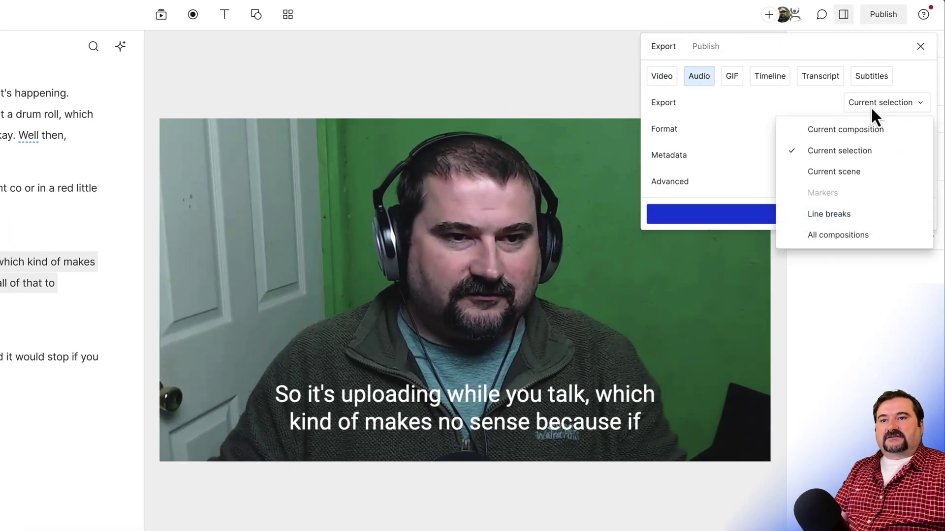
pyautogui.click(845, 132)
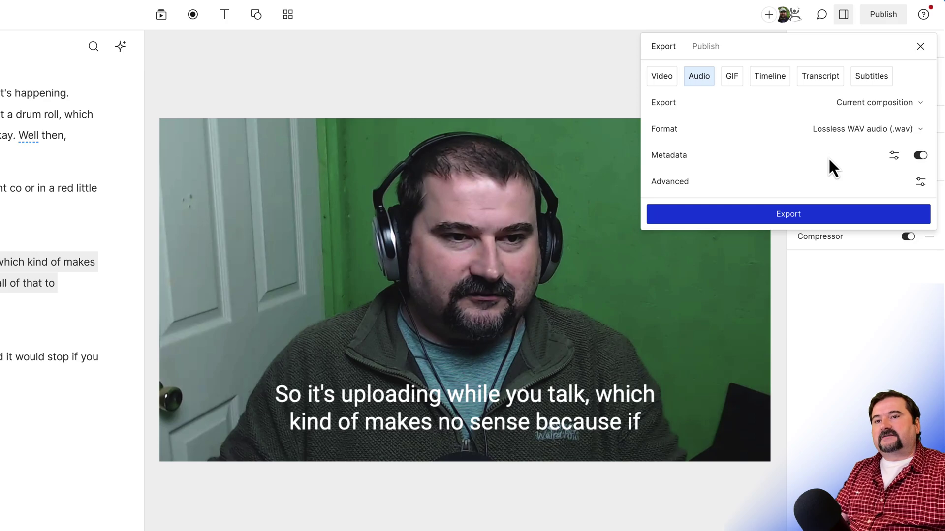
# - Export the WAV file under the second speaker's first name in the Export separate tracks folder and reveal it
pyautogui.click(790, 217)
pyautogui.write('Chris')
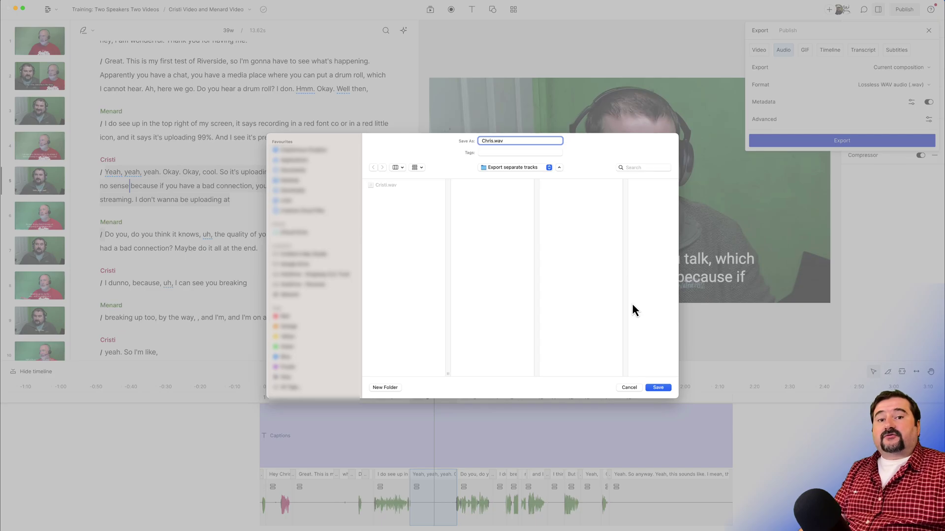
pyautogui.click(658, 388)
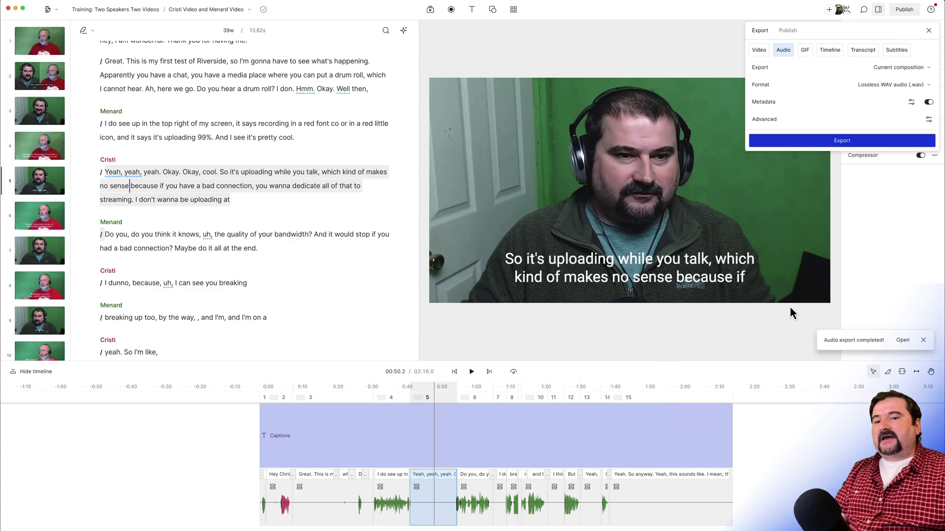
pyautogui.click(899, 342)
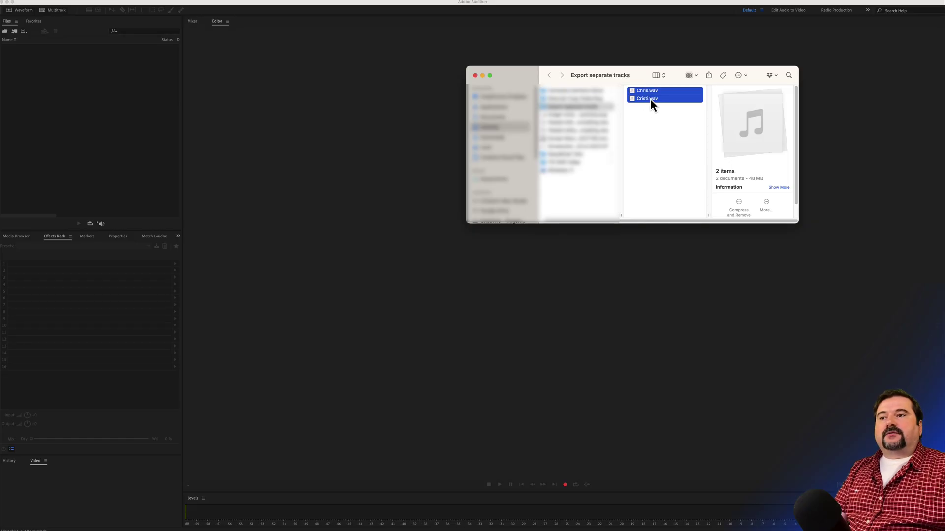
# - Import both exported WAV files into Audition and insert them into a new multitrack session named after the speakers, each file on its own track
pyautogui.moveTo(650, 99); pyautogui.dragTo(129, 131)
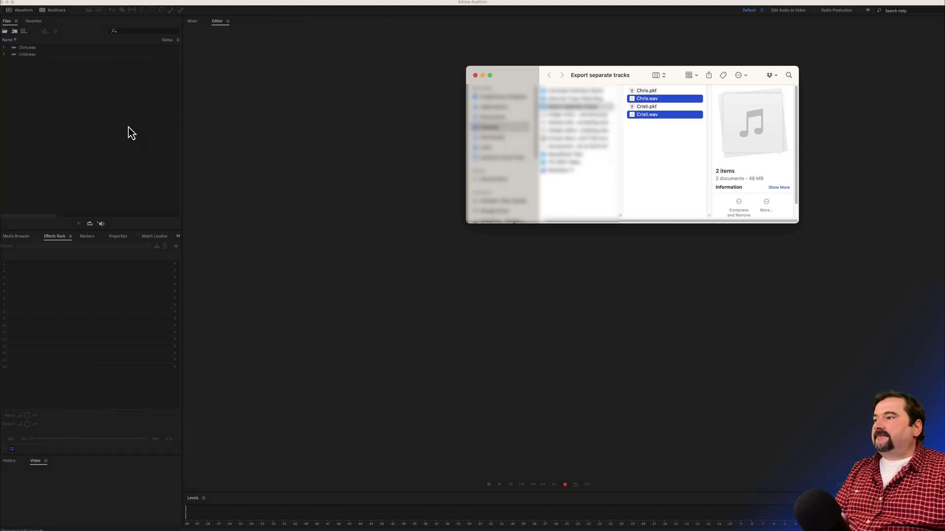
pyautogui.click(30, 62)
pyautogui.rightClick(27, 55)
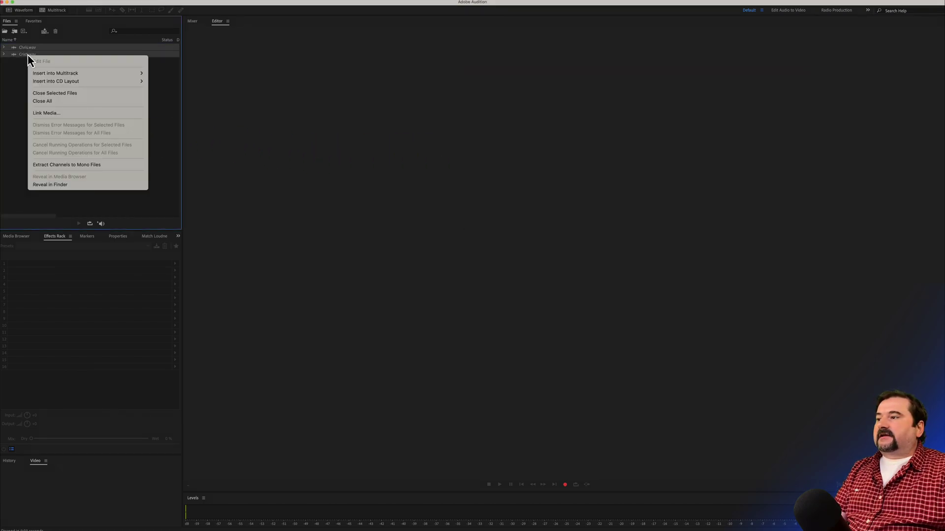
pyautogui.moveTo(34, 74)
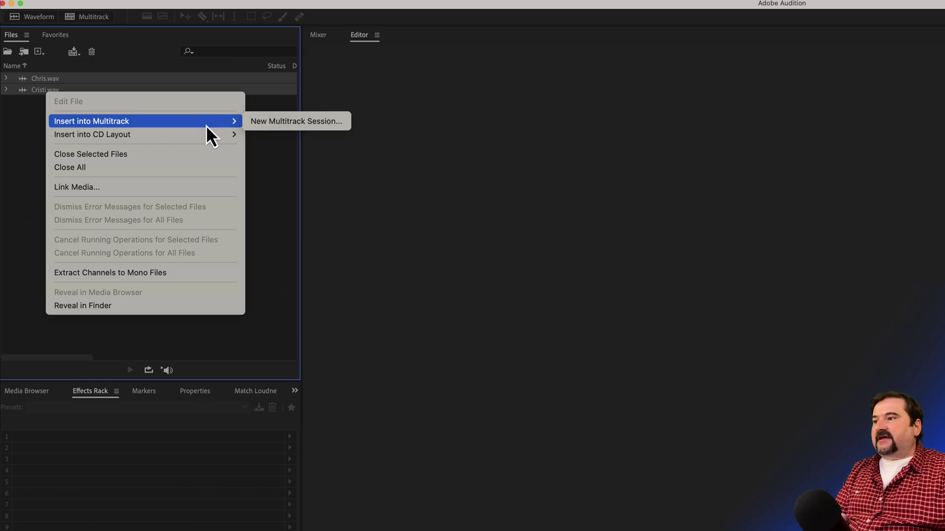
pyautogui.click(268, 126)
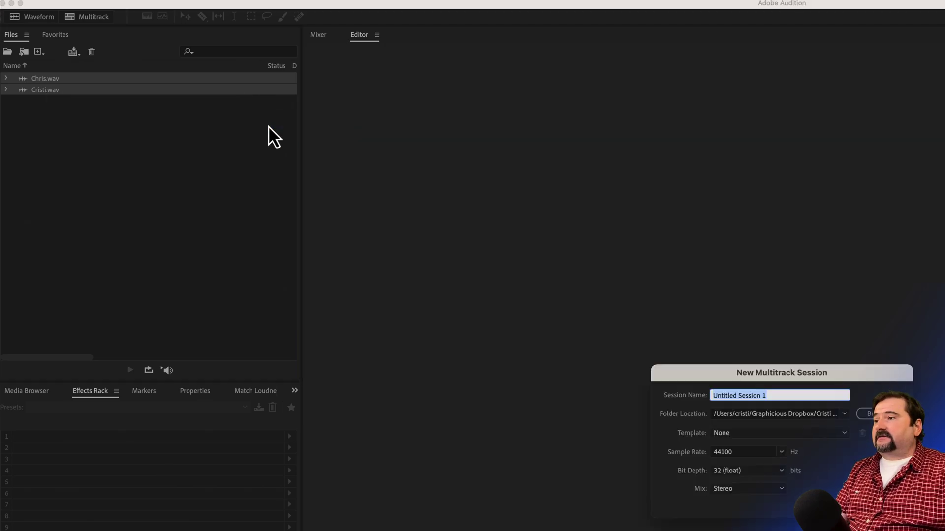
pyautogui.press('Return')
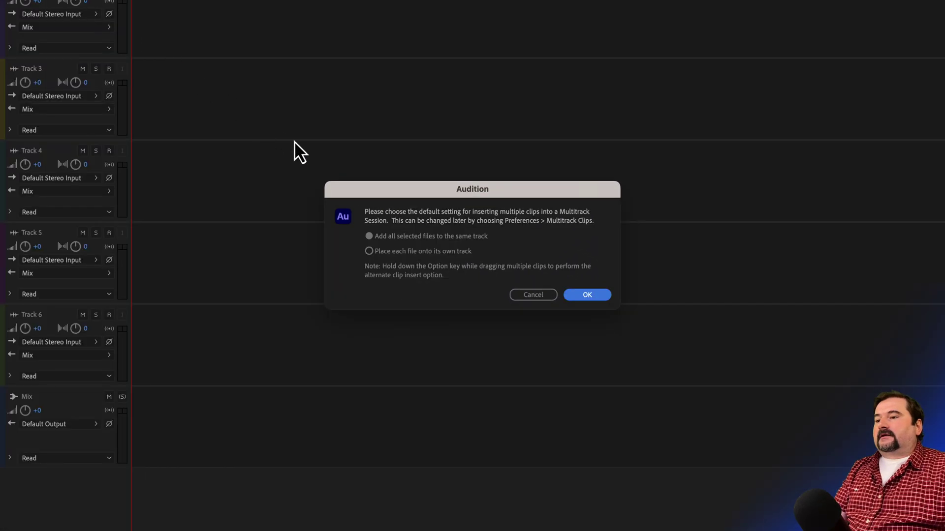
pyautogui.click(466, 251)
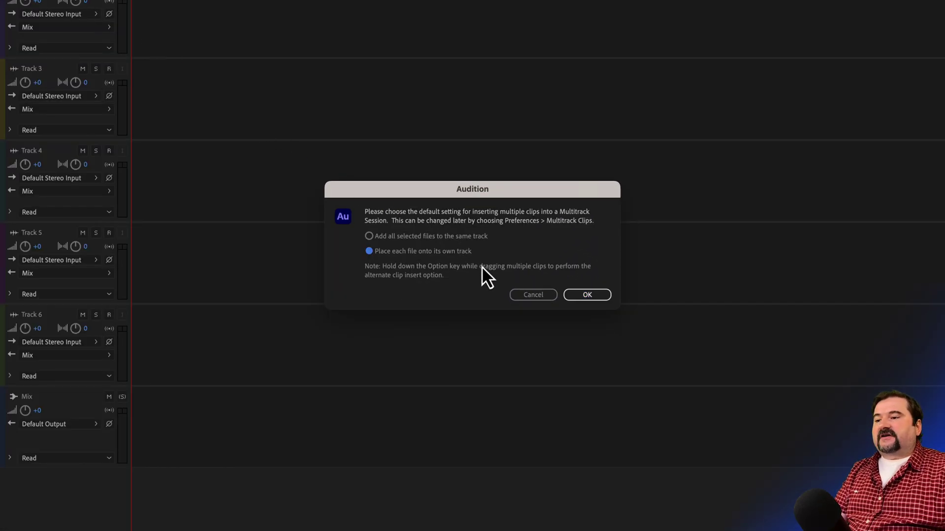
pyautogui.click(579, 295)
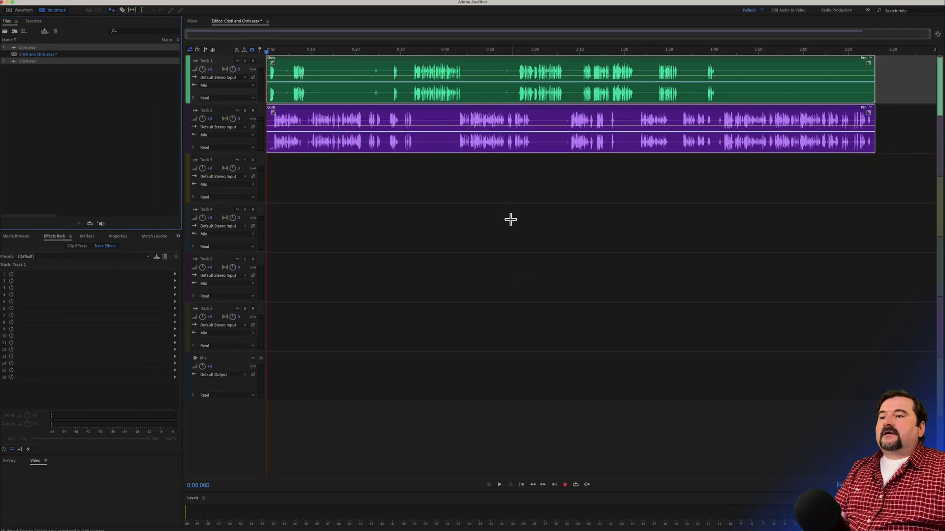
# - Play parts of the multitrack session where each speaker talks to check that their voices are on separate tracks
pyautogui.click(506, 195)
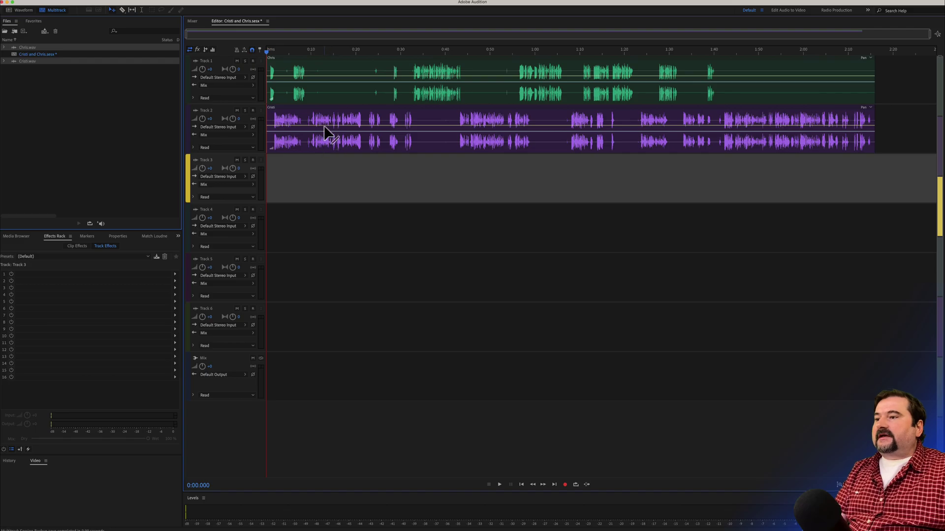
pyautogui.click(340, 49)
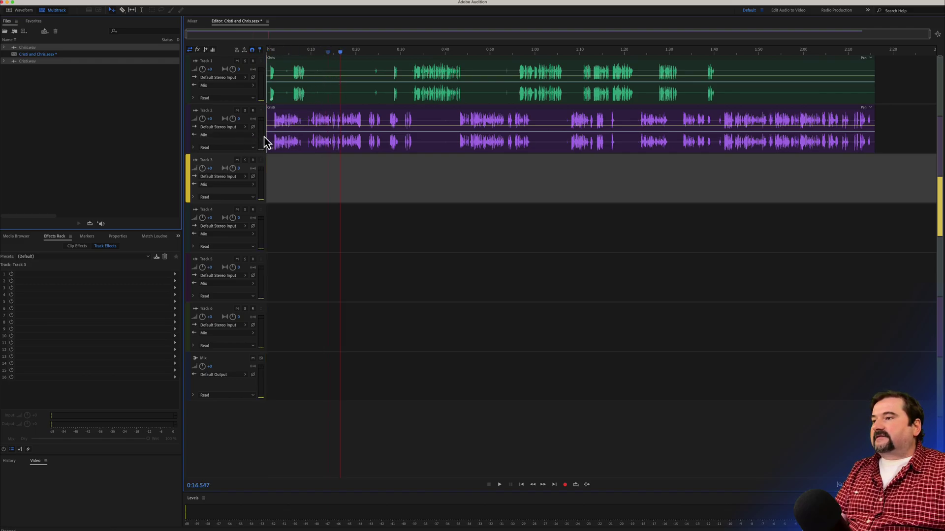
pyautogui.press('space')
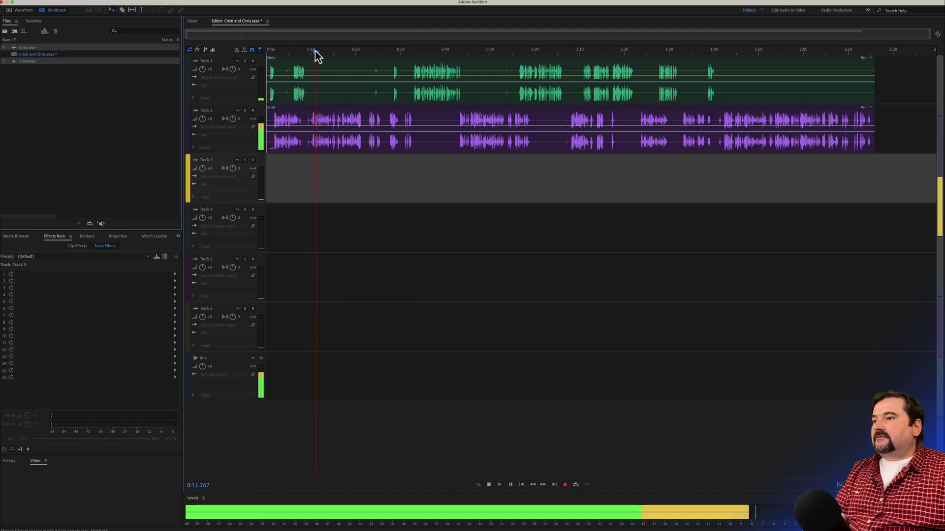
pyautogui.press('space')
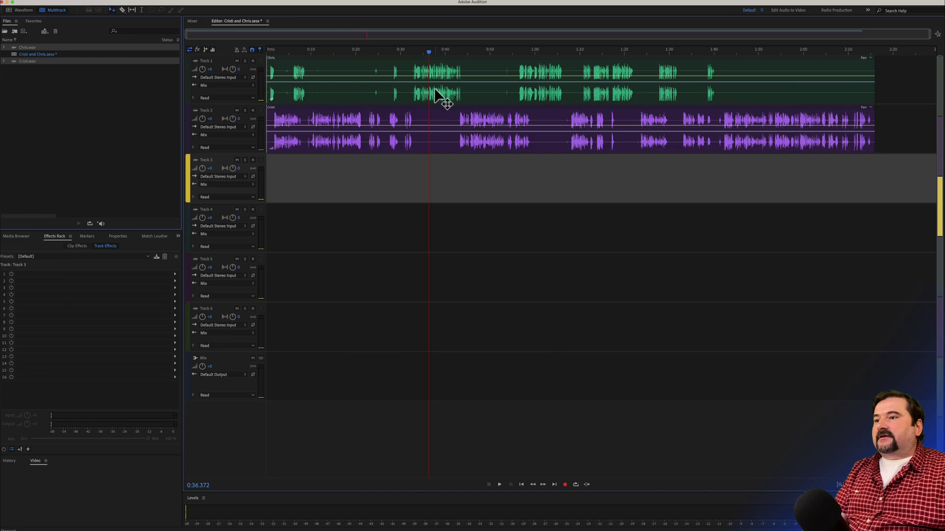
pyautogui.press('space')
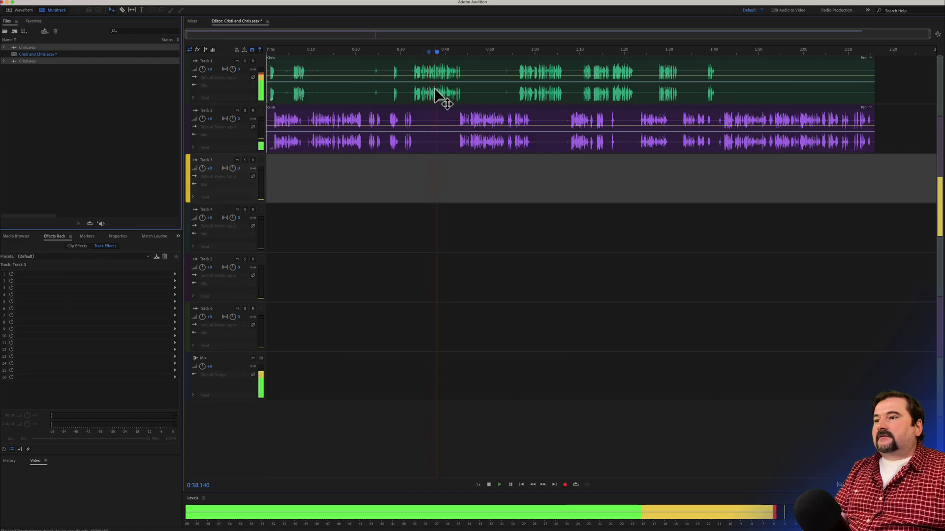
pyautogui.press('space')
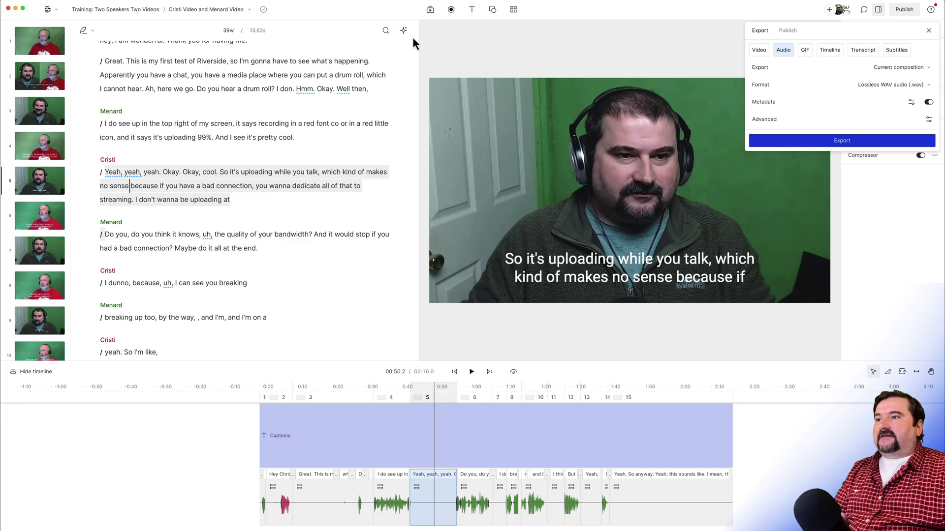
# - Switch back to the composition in Descript and dismiss the audio export settings
pyautogui.click(430, 10)
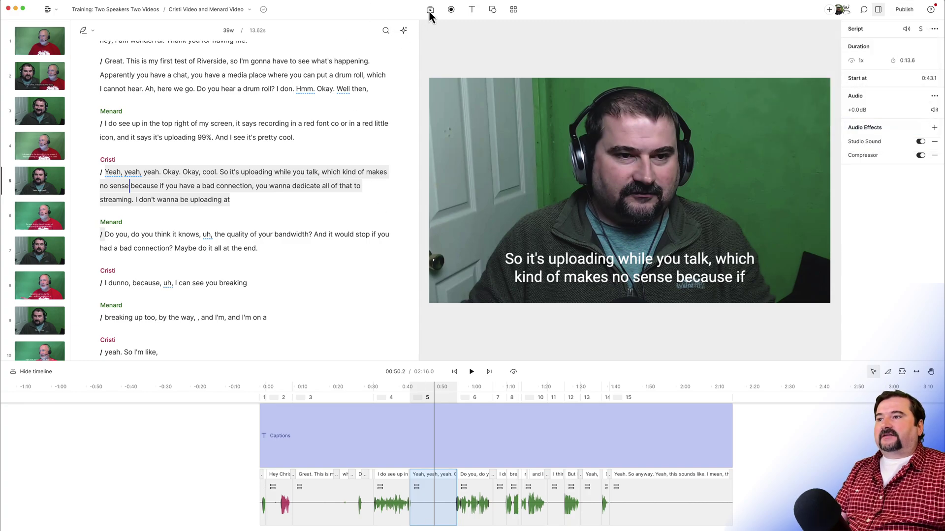